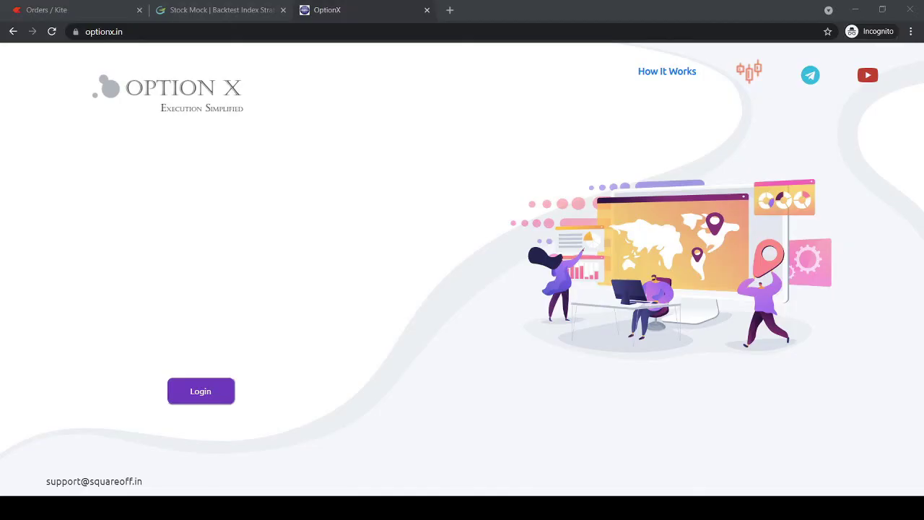
Step: Switch to the Zerodha Kite tab with the BANKNIFTY watchlist
{"action": "key", "text": "ctrl+1"}
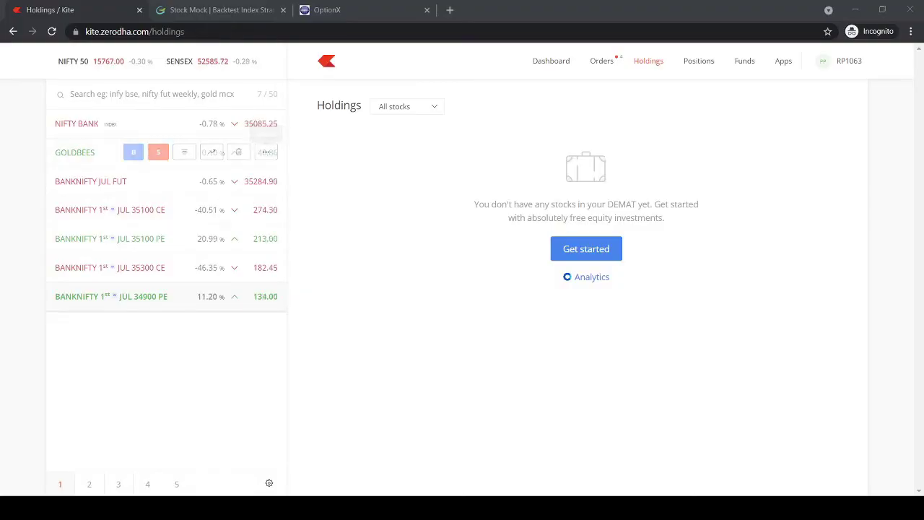
Step: Preview a 25-quantity sell order for BANKNIFTY JUL 35100 CE, then return to OptionX
{"action": "mouse_move", "coordinate": [265, 151]}
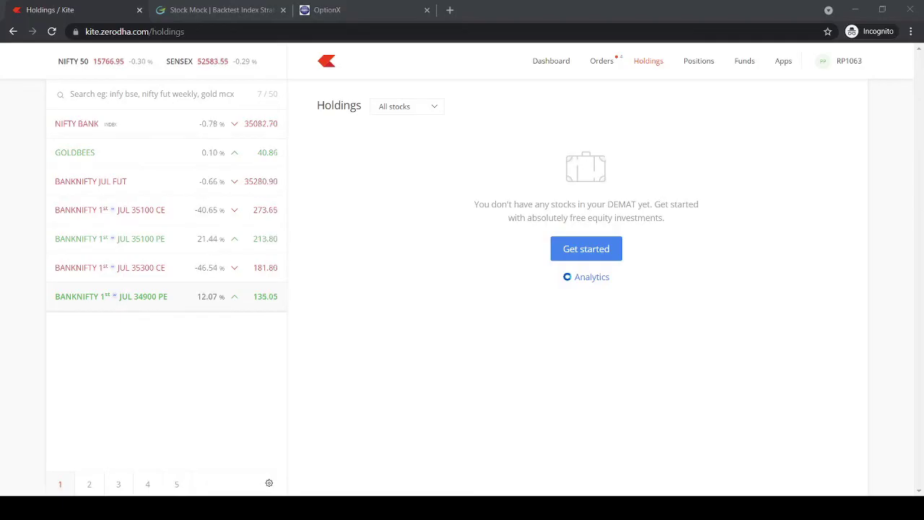
{"action": "mouse_move", "coordinate": [181, 209]}
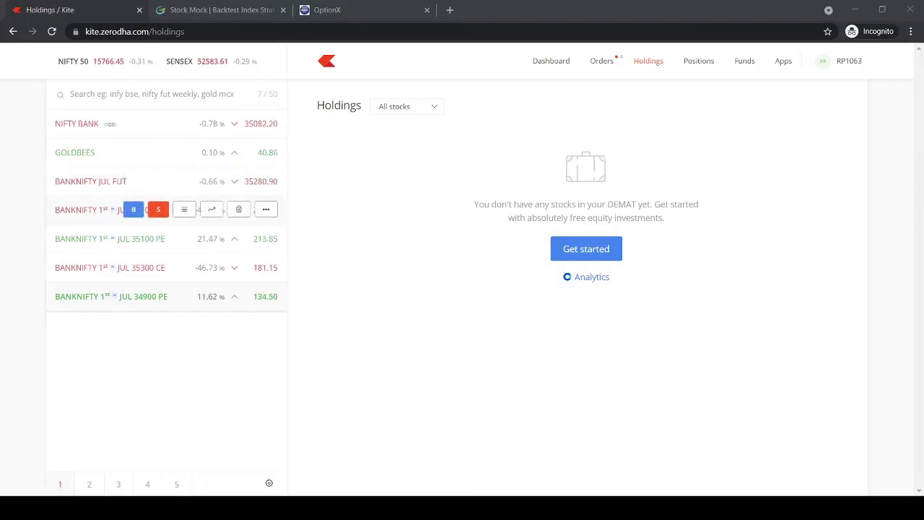
{"action": "mouse_move", "coordinate": [239, 238]}
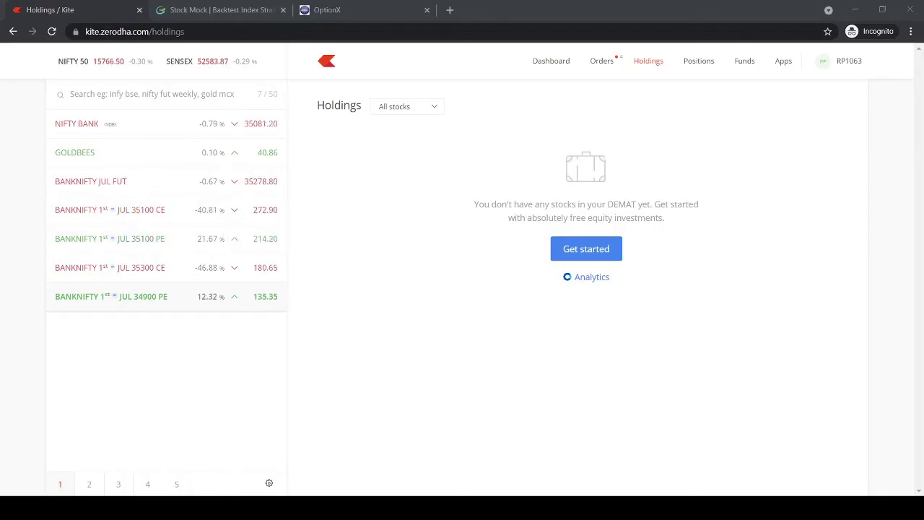
{"action": "mouse_move", "coordinate": [212, 210]}
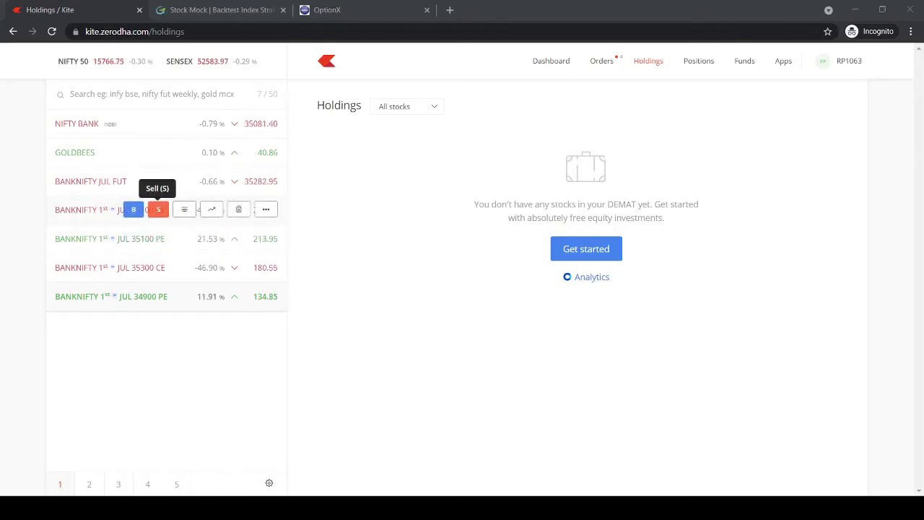
{"action": "left_click", "coordinate": [158, 210]}
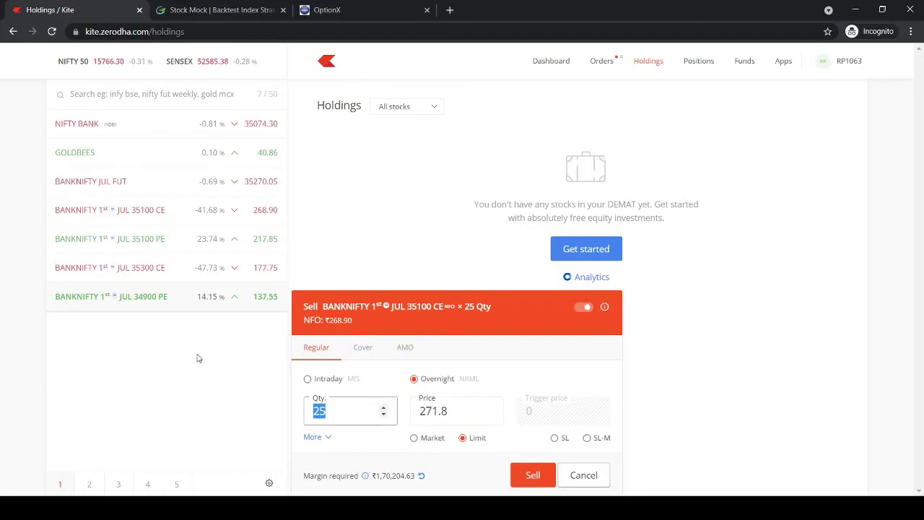
{"action": "left_click", "coordinate": [342, 13]}
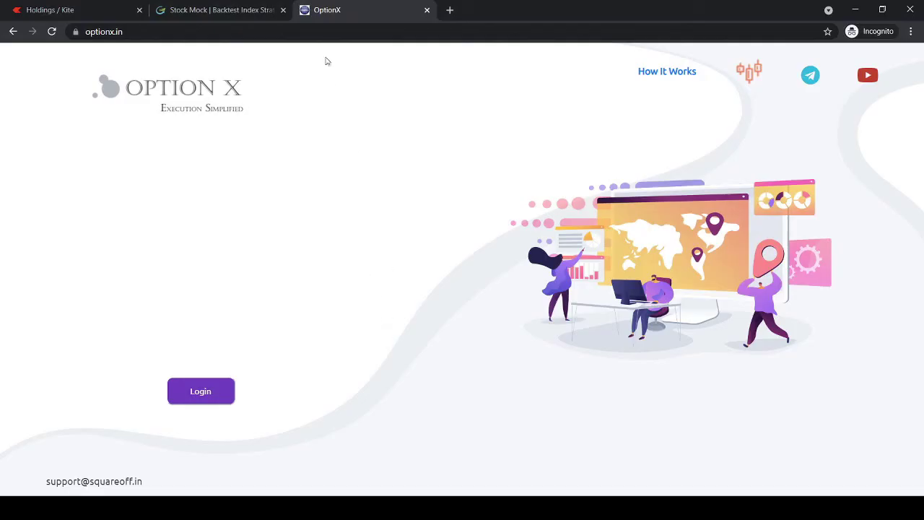
Step: Log in to OptionX with Google and expand the preset Strategies list
{"action": "left_click", "coordinate": [330, 32]}
{"action": "left_click", "coordinate": [219, 399]}
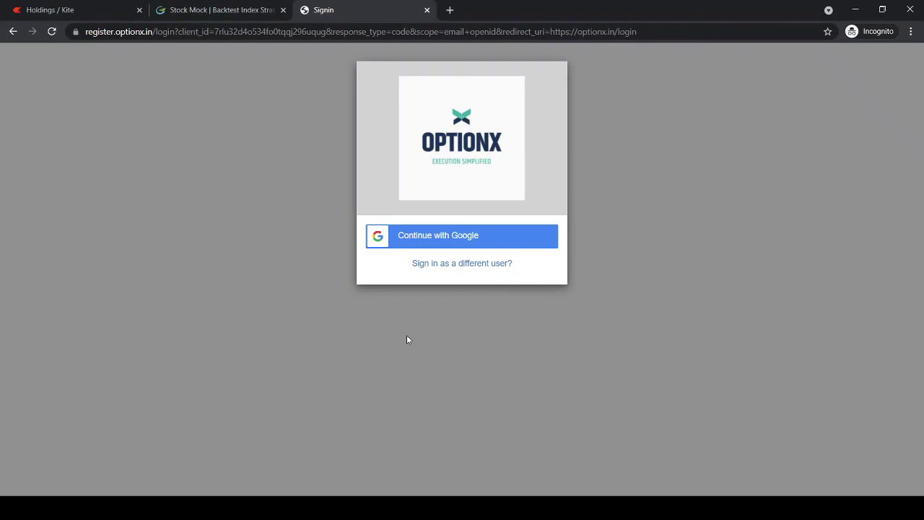
{"action": "left_click", "coordinate": [466, 240]}
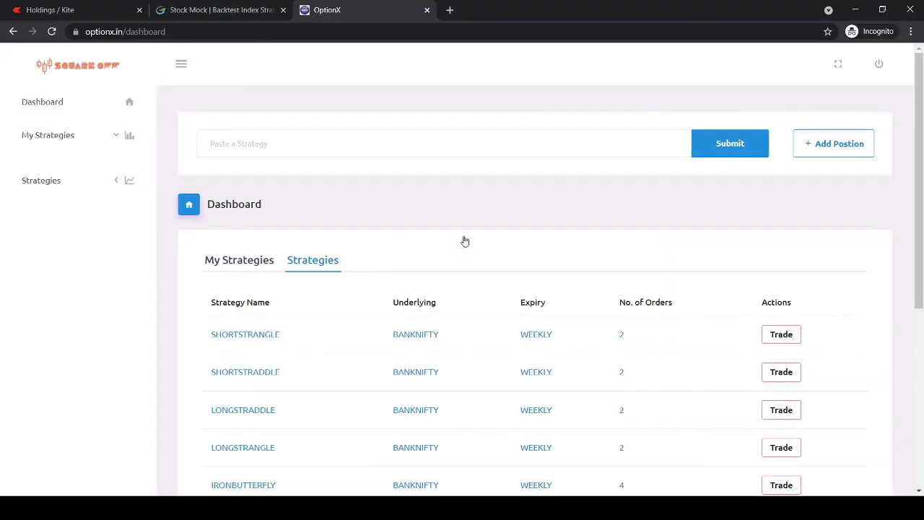
{"action": "left_click", "coordinate": [247, 262]}
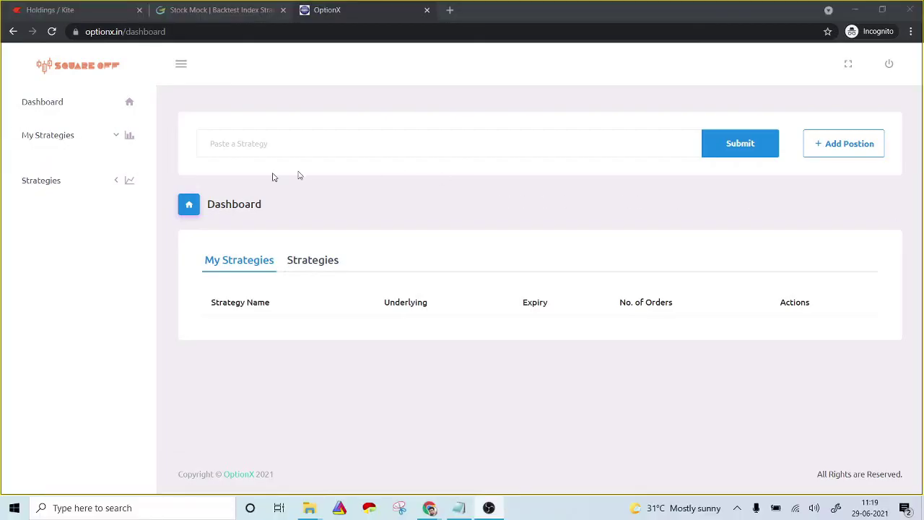
{"action": "left_click", "coordinate": [113, 182]}
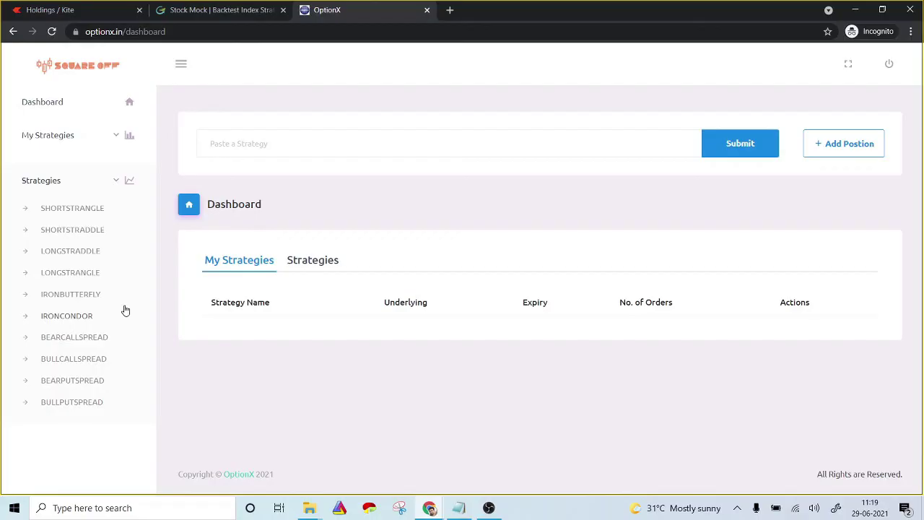
Step: Load the SHORTSTRADDLE preset and review its two BANKNIFTY ATM sell legs
{"action": "left_click", "coordinate": [66, 231]}
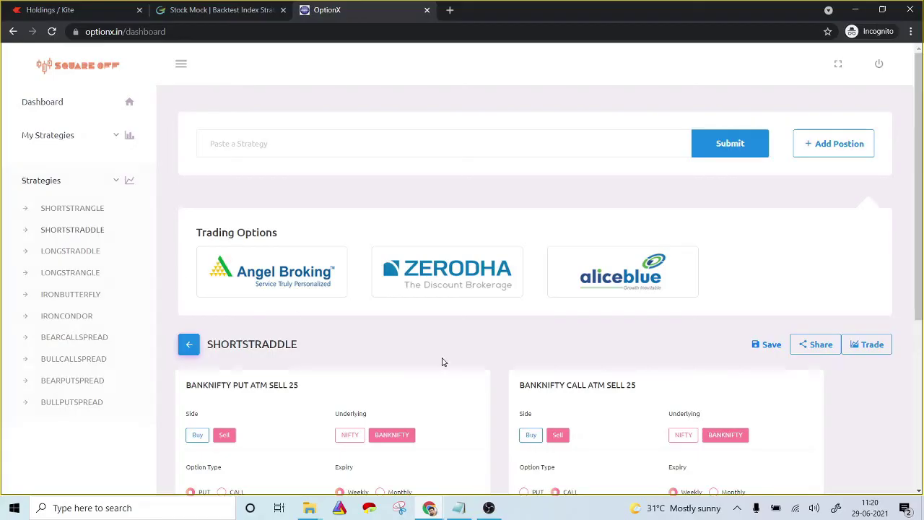
{"action": "scroll", "coordinate": [446, 362], "scroll_direction": "down", "scroll_amount": 2}
{"action": "scroll", "coordinate": [449, 365], "scroll_direction": "down", "scroll_amount": 1}
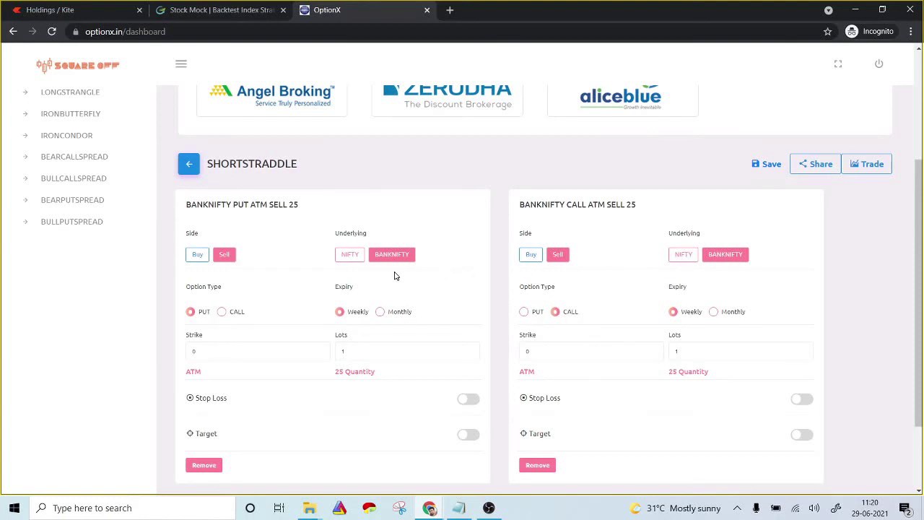
{"action": "scroll", "coordinate": [379, 368], "scroll_direction": "up", "scroll_amount": 1}
{"action": "scroll", "coordinate": [378, 369], "scroll_direction": "up", "scroll_amount": 3}
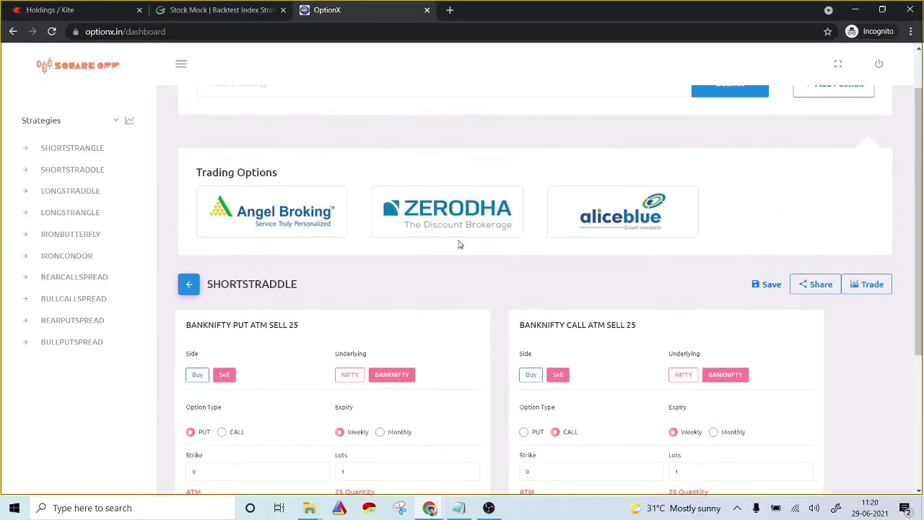
Step: Place both 25-quantity sell legs through the Zerodha Kite basket, then close it
{"action": "left_click", "coordinate": [461, 221]}
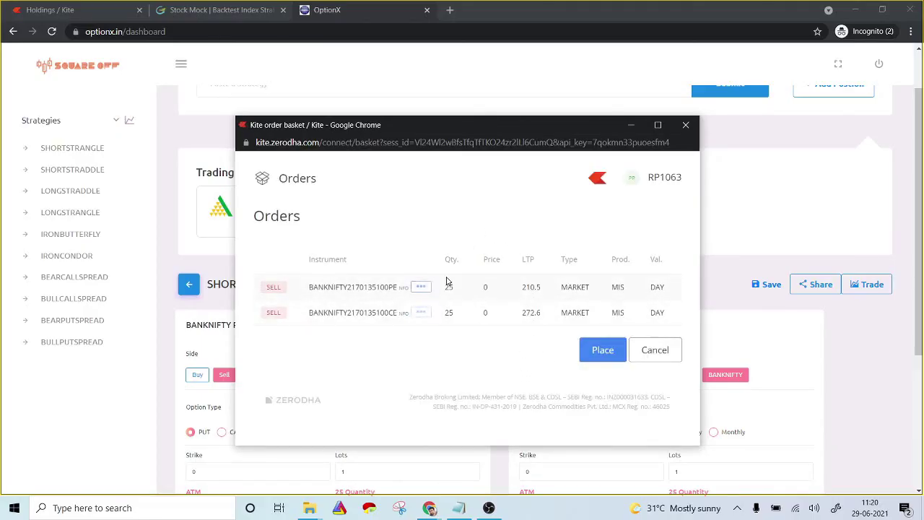
{"action": "left_click", "coordinate": [607, 358]}
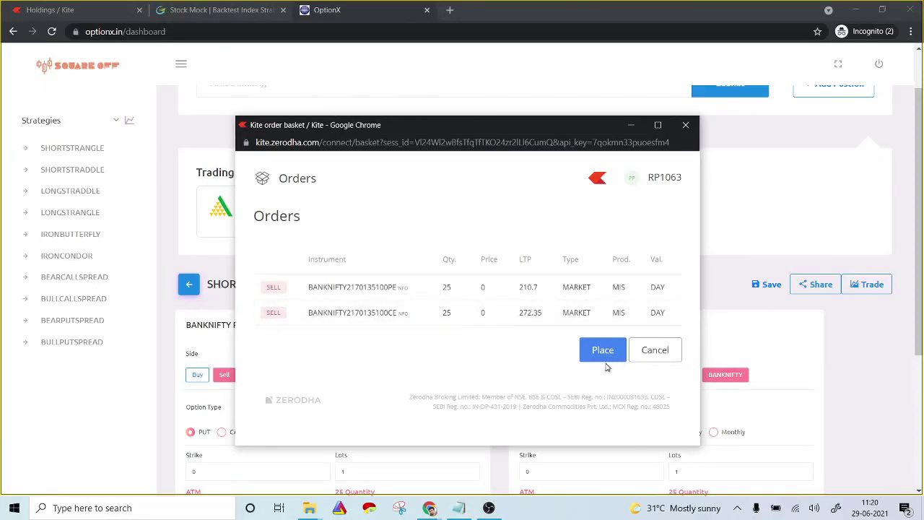
{"action": "left_click", "coordinate": [686, 125]}
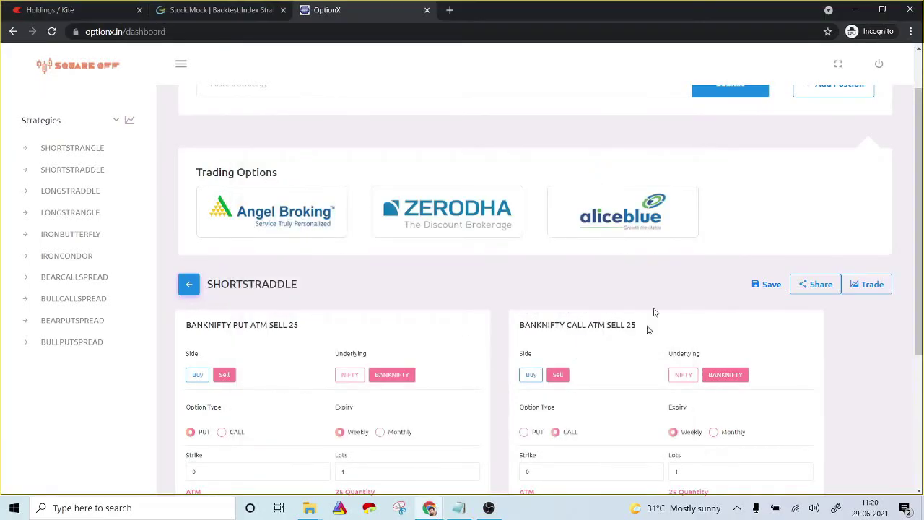
{"action": "scroll", "coordinate": [648, 329], "scroll_direction": "down", "scroll_amount": 2}
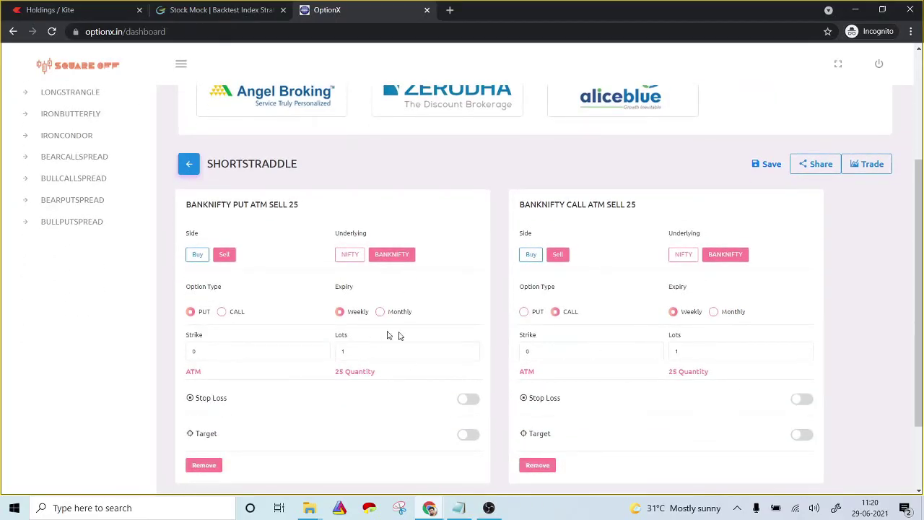
Step: Turn on 25-point stop losses for both the PUT and CALL legs
{"action": "left_click", "coordinate": [468, 401]}
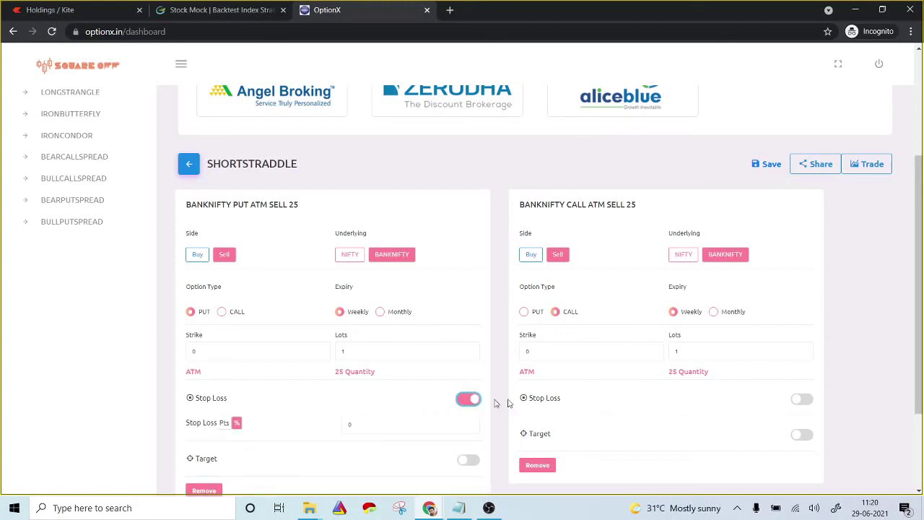
{"action": "left_click", "coordinate": [803, 399]}
{"action": "left_click", "coordinate": [716, 419]}
{"action": "key", "text": "BackSpace"}
{"action": "type", "text": "25"}
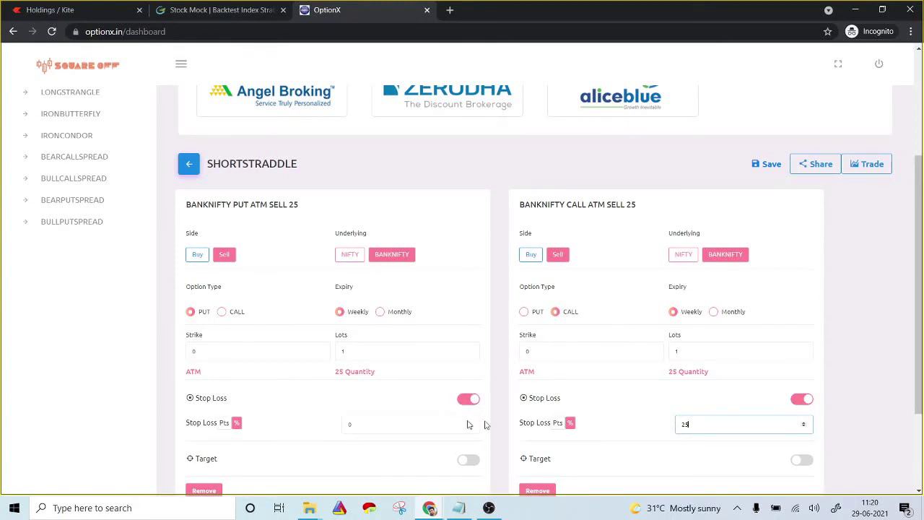
{"action": "left_click", "coordinate": [367, 421]}
{"action": "type", "text": "25"}
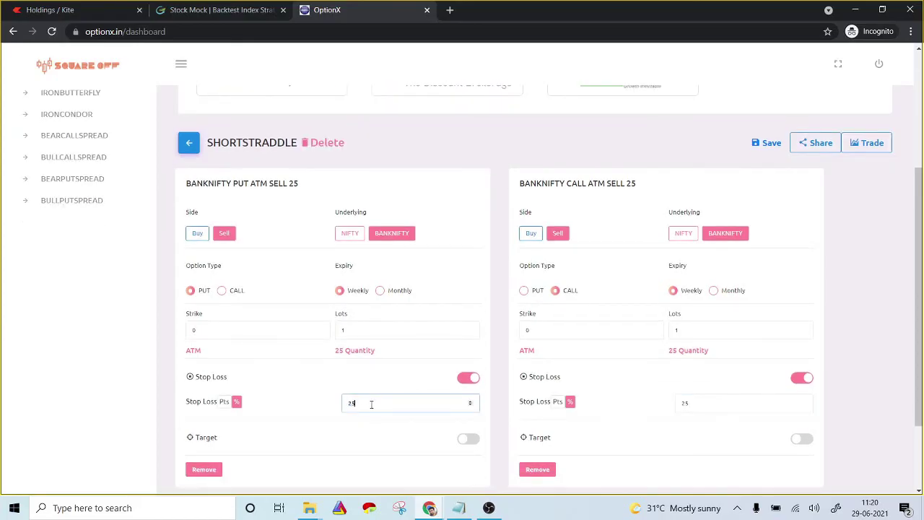
{"action": "left_click", "coordinate": [394, 381]}
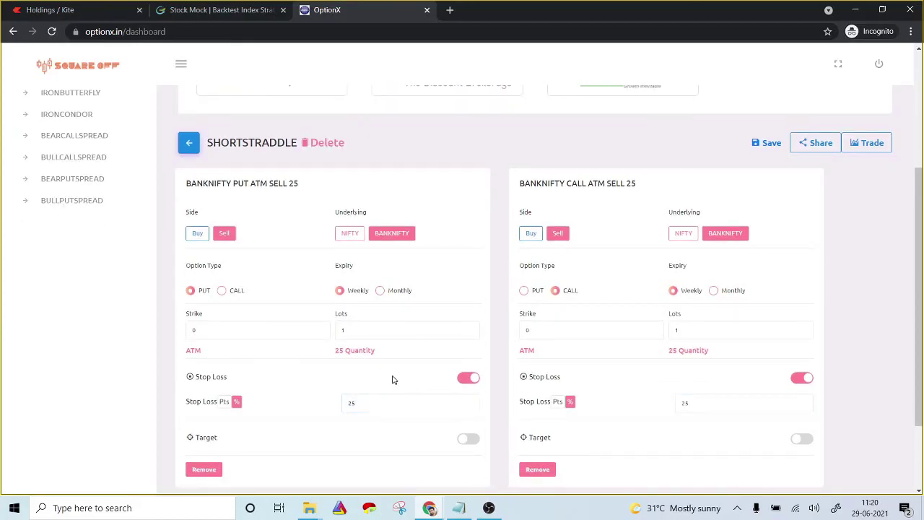
Step: Save the strategy under the name SHORTSTRADDLEMNEW
{"action": "left_click", "coordinate": [766, 143]}
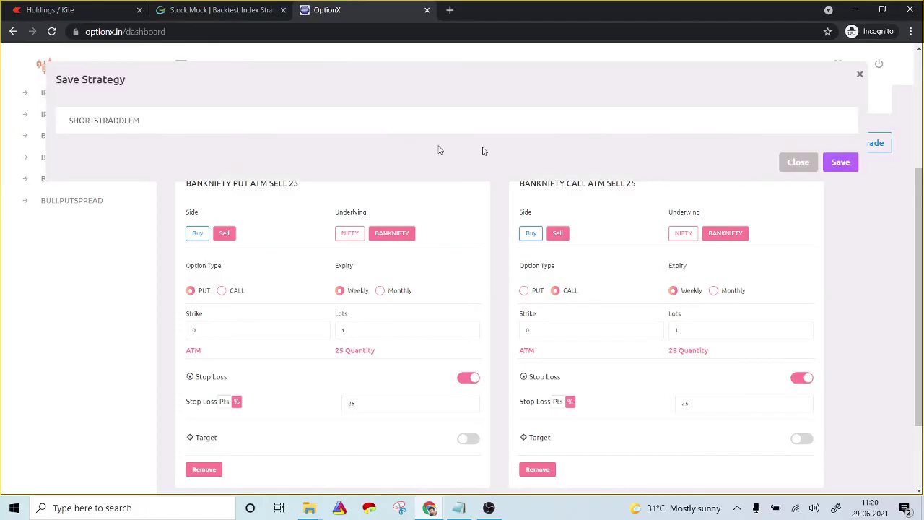
{"action": "left_click", "coordinate": [392, 116]}
{"action": "key", "text": "Escape"}
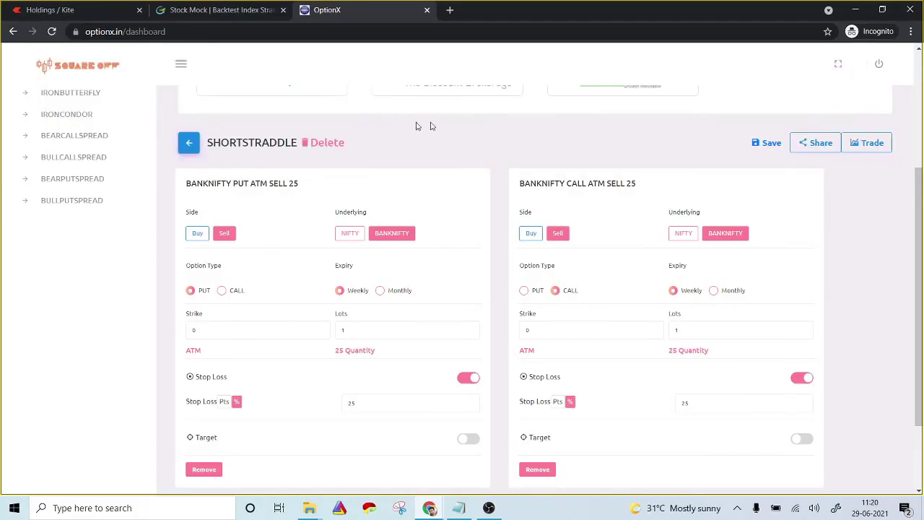
{"action": "left_click", "coordinate": [756, 145]}
{"action": "left_click", "coordinate": [352, 124]}
{"action": "type", "text": "NEW"}
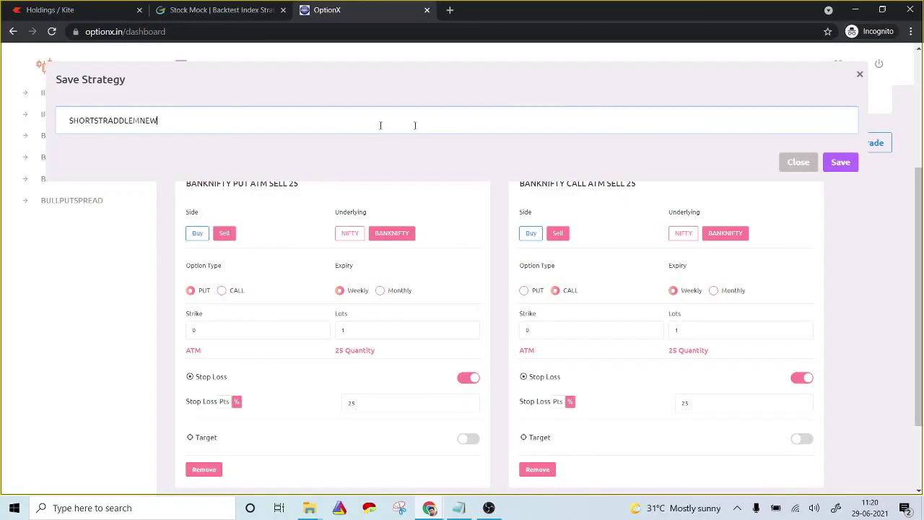
{"action": "left_click", "coordinate": [841, 162]}
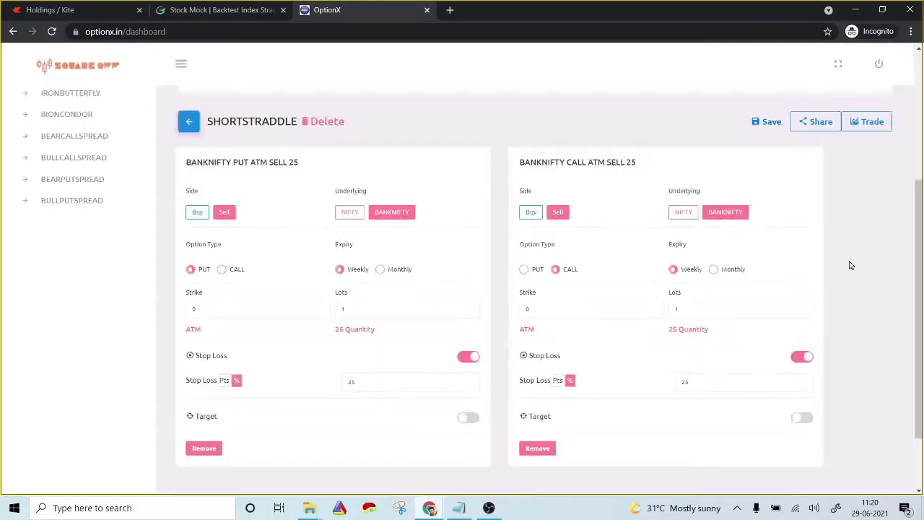
Step: Reopen SHORTSTRADDLEMNEW from My Strategies via Trade and review its two sell legs
{"action": "scroll", "coordinate": [43, 206], "scroll_direction": "up", "scroll_amount": 3}
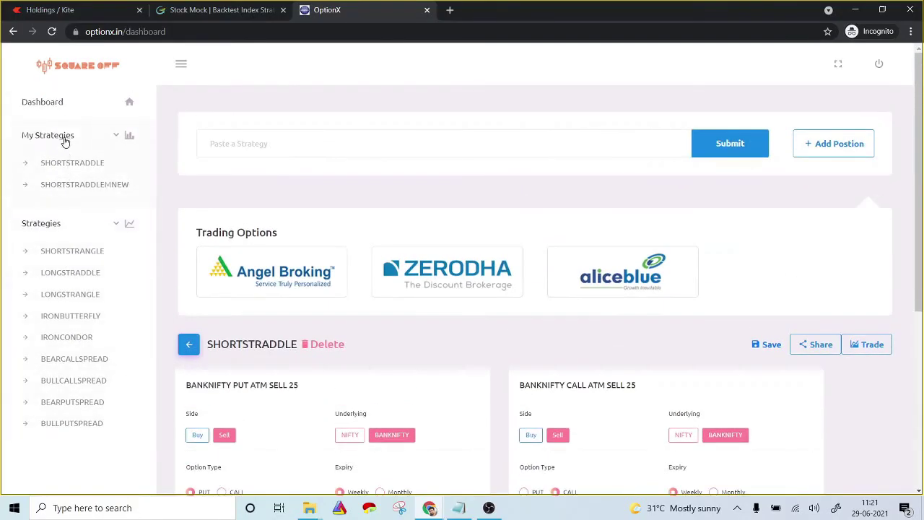
{"action": "left_click", "coordinate": [65, 108]}
{"action": "left_click", "coordinate": [63, 136]}
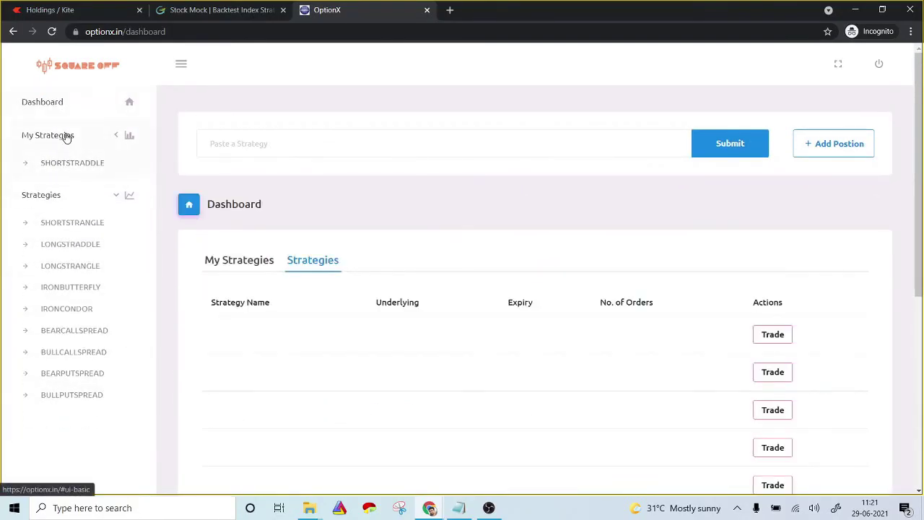
{"action": "left_click", "coordinate": [73, 147]}
{"action": "left_click", "coordinate": [247, 260]}
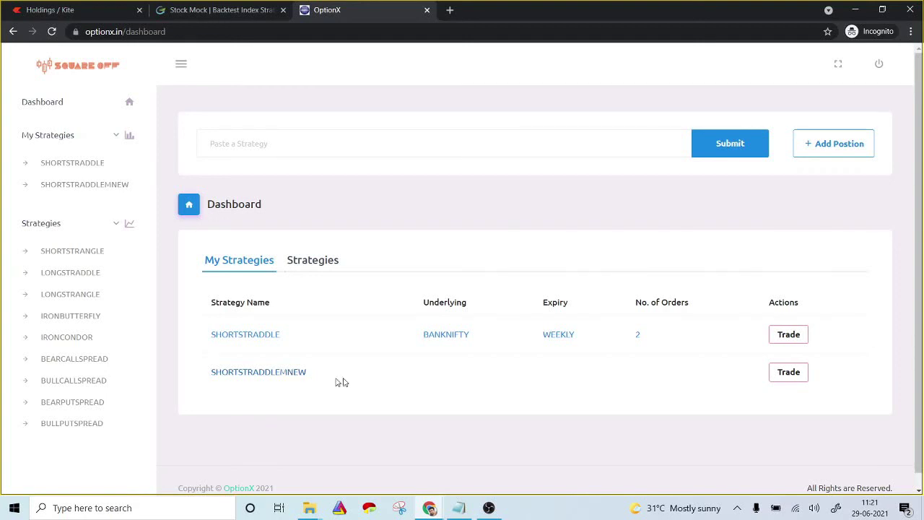
{"action": "left_click", "coordinate": [789, 372]}
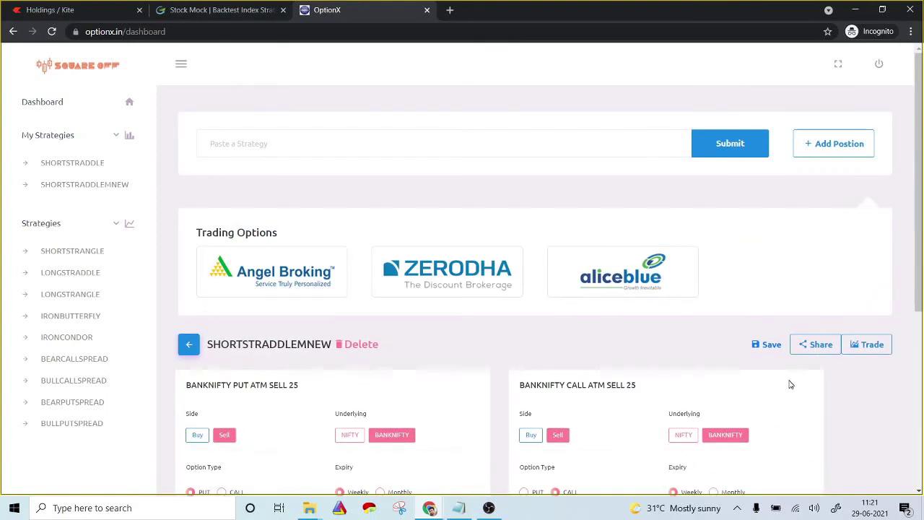
{"action": "scroll", "coordinate": [788, 384], "scroll_direction": "down", "scroll_amount": 3}
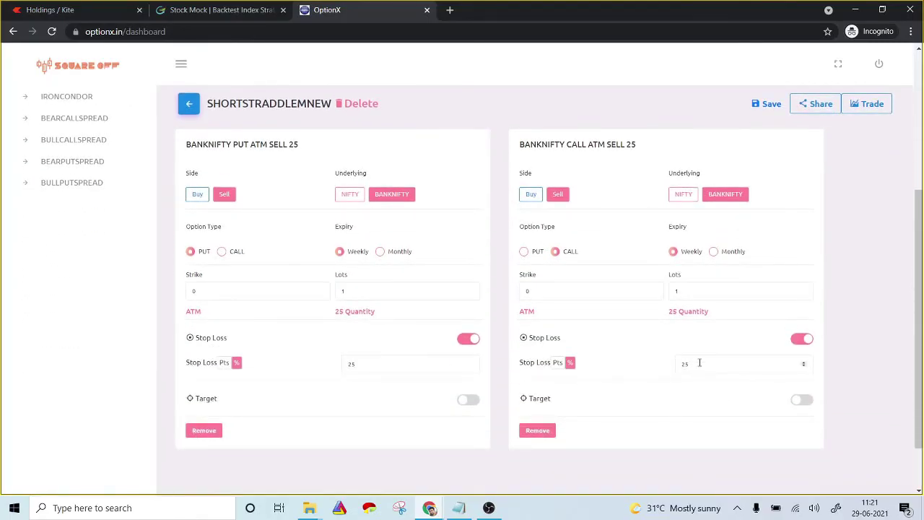
{"action": "scroll", "coordinate": [701, 413], "scroll_direction": "up", "scroll_amount": 4}
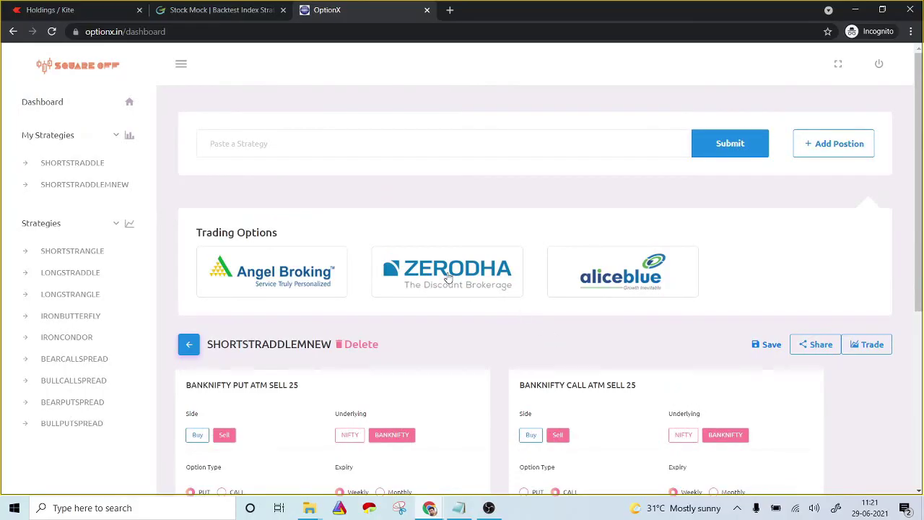
Step: Send the strategy to Zerodha and place all four basket orders
{"action": "left_click", "coordinate": [447, 278]}
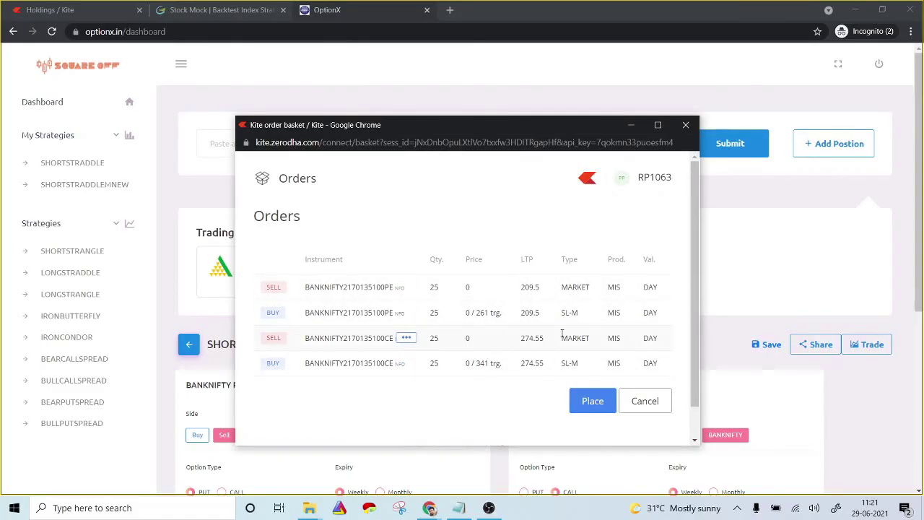
{"action": "left_click", "coordinate": [588, 401]}
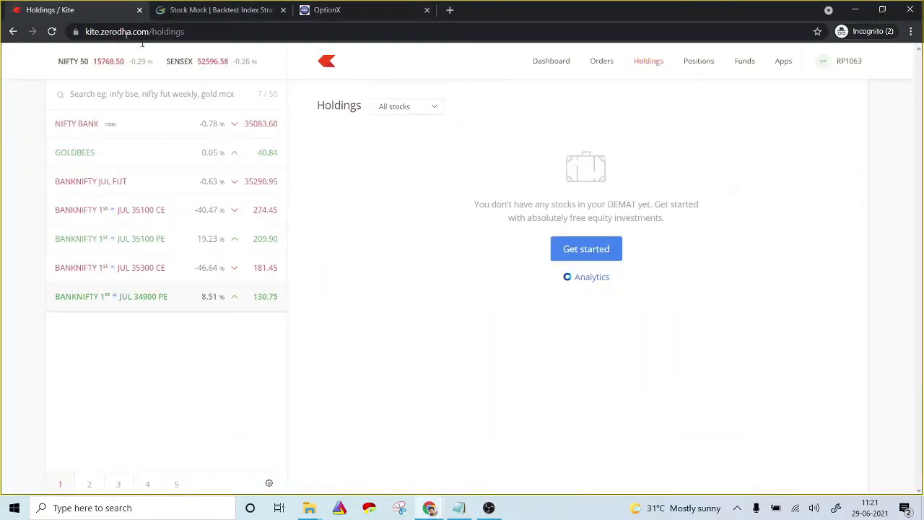
{"action": "mouse_move", "coordinate": [429, 507]}
{"action": "left_click", "coordinate": [610, 466]}
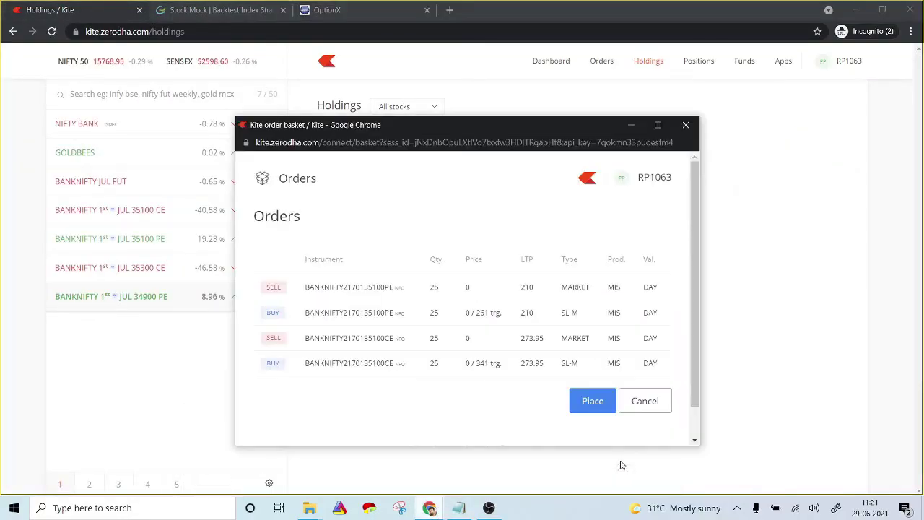
{"action": "left_click", "coordinate": [599, 400]}
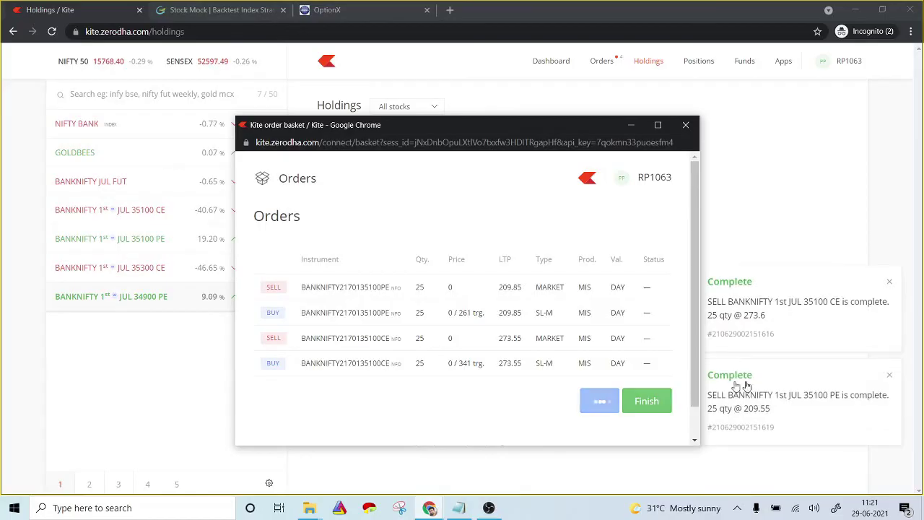
Step: Check the resulting open positions and order book in Kite
{"action": "left_click", "coordinate": [710, 71]}
{"action": "left_click", "coordinate": [710, 71]}
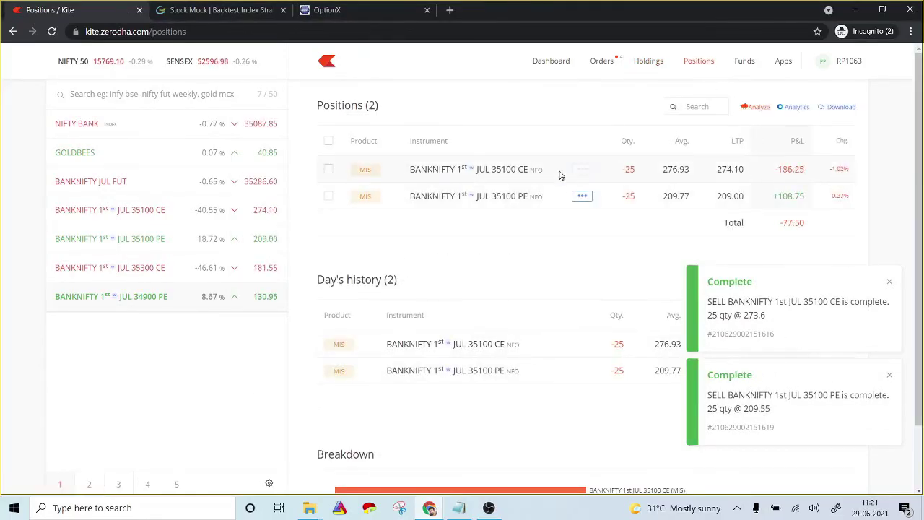
{"action": "left_click", "coordinate": [601, 61]}
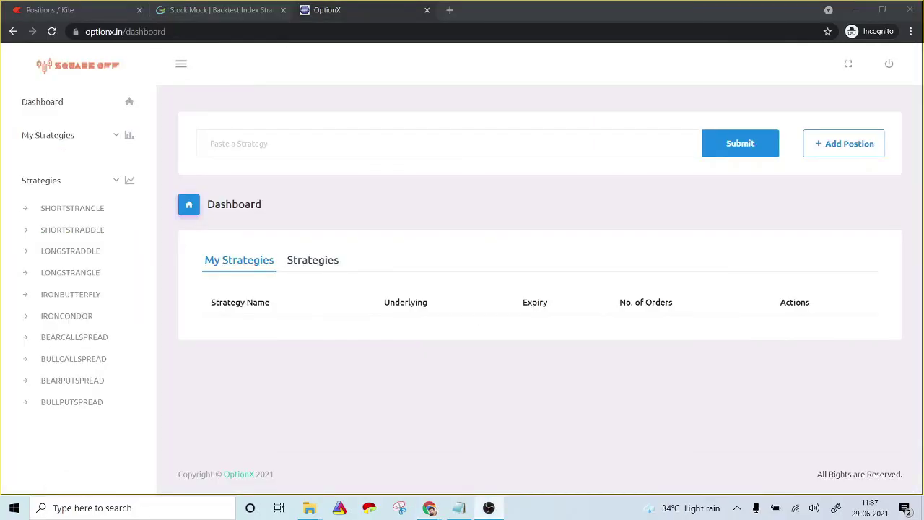
Step: Load the SHORTSTRADDLE preset, review its PUT and CALL ATM sell legs, and start a new leg
{"action": "left_click", "coordinate": [71, 236]}
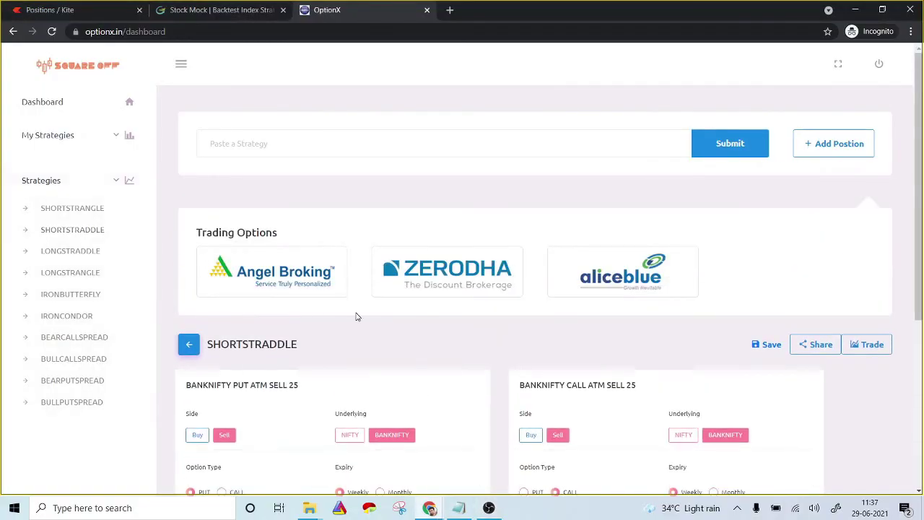
{"action": "scroll", "coordinate": [356, 316], "scroll_direction": "down", "scroll_amount": 2}
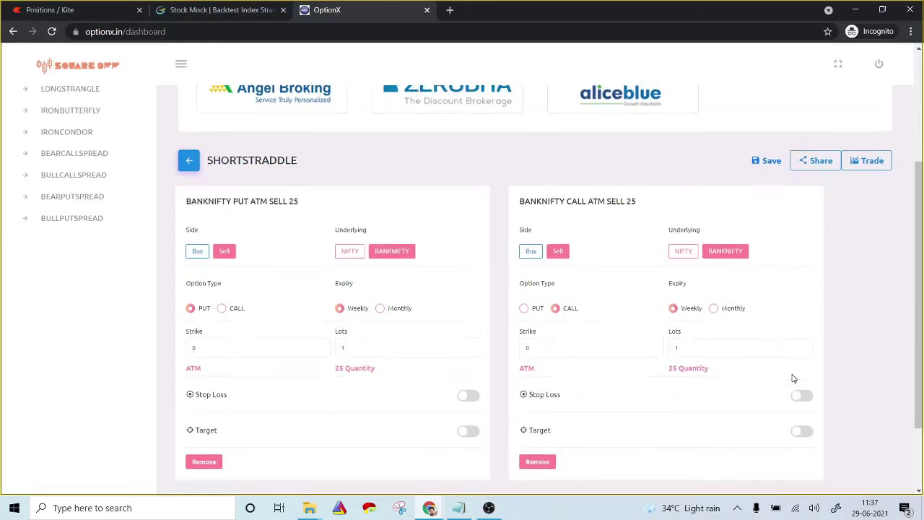
{"action": "scroll", "coordinate": [793, 378], "scroll_direction": "down", "scroll_amount": 2}
{"action": "scroll", "coordinate": [773, 383], "scroll_direction": "up", "scroll_amount": 3}
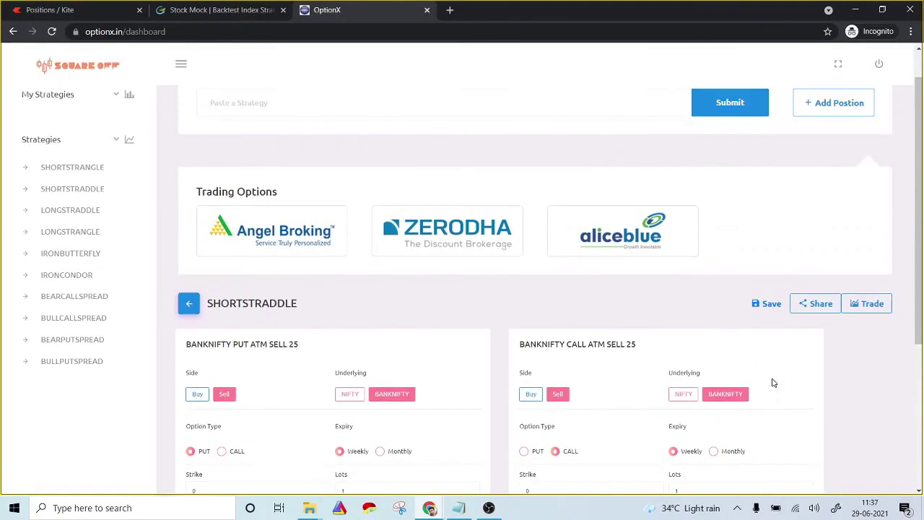
{"action": "scroll", "coordinate": [773, 382], "scroll_direction": "down", "scroll_amount": 2}
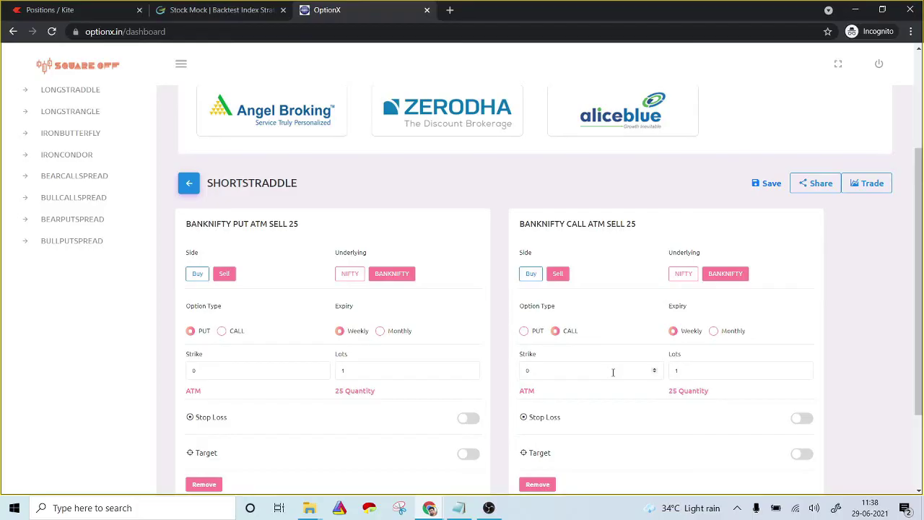
{"action": "scroll", "coordinate": [613, 372], "scroll_direction": "up", "scroll_amount": 3}
{"action": "left_click", "coordinate": [840, 151]}
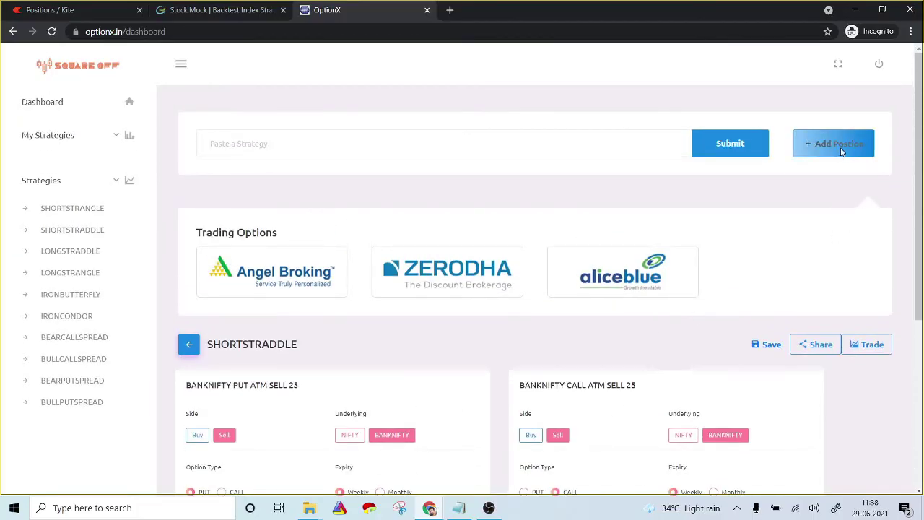
Step: Add BUY hedge legs: a BANKNIFTY PUT at ATM-300 and a CALL at ATM+300
{"action": "left_click", "coordinate": [339, 275]}
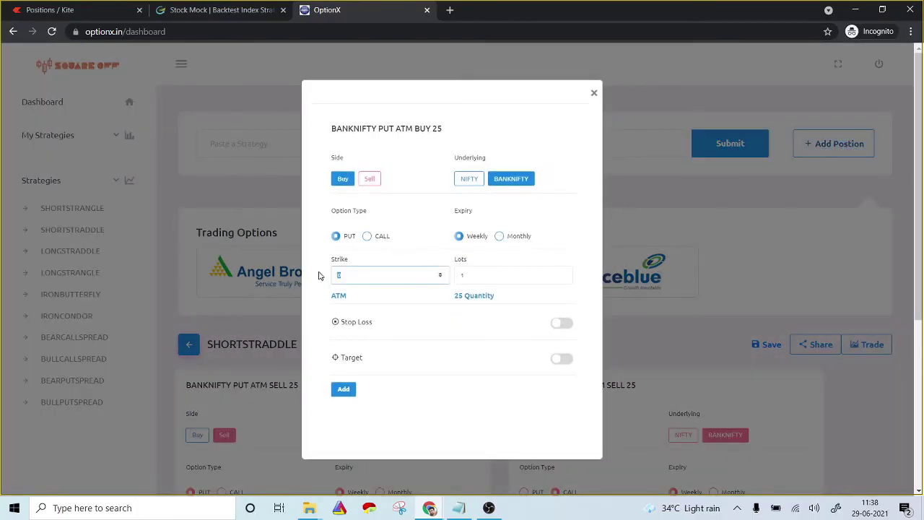
{"action": "key", "text": "Tab"}
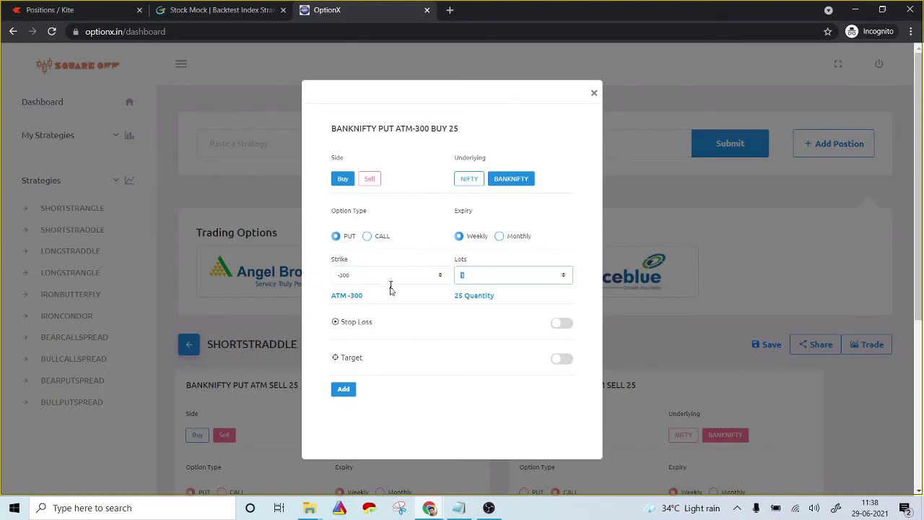
{"action": "left_click", "coordinate": [344, 389]}
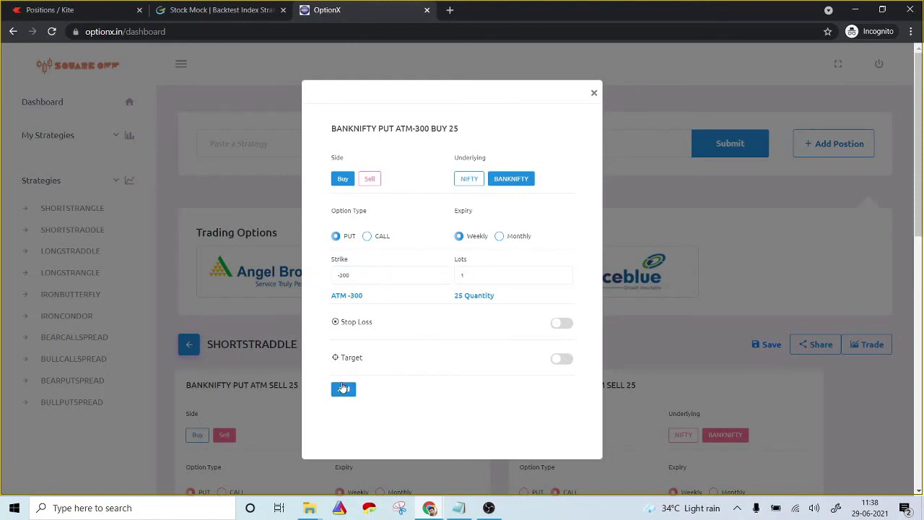
{"action": "left_click", "coordinate": [368, 237]}
{"action": "left_click_drag", "start_coordinate": [372, 276], "coordinate": [329, 276]}
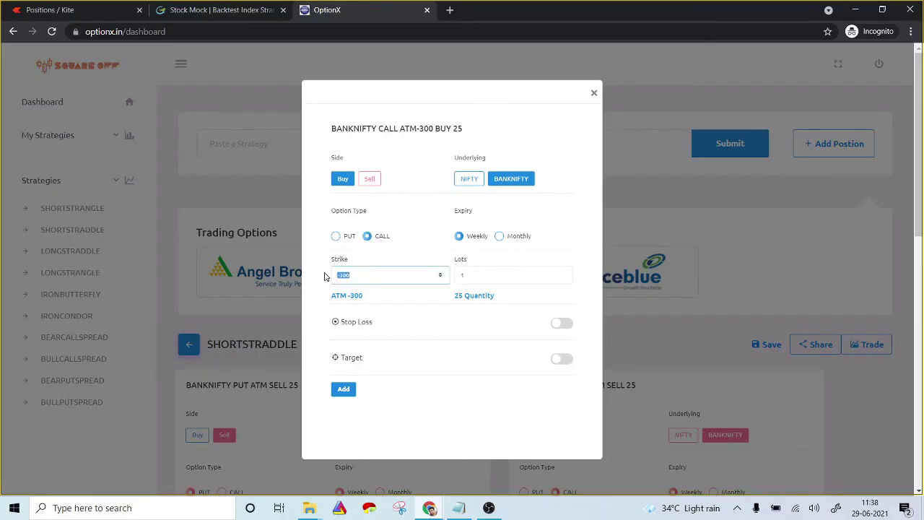
{"action": "left_click", "coordinate": [343, 390]}
{"action": "left_click", "coordinate": [594, 93]}
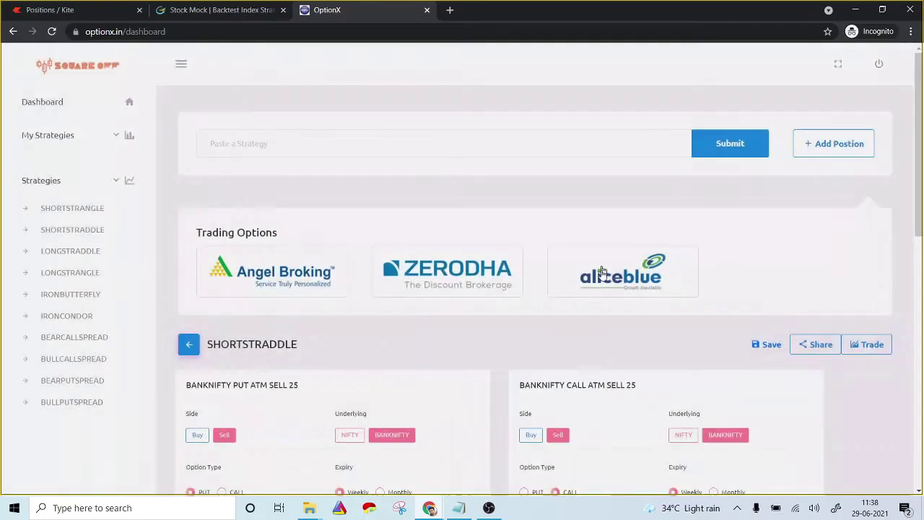
{"action": "scroll", "coordinate": [601, 273], "scroll_direction": "down", "scroll_amount": 8}
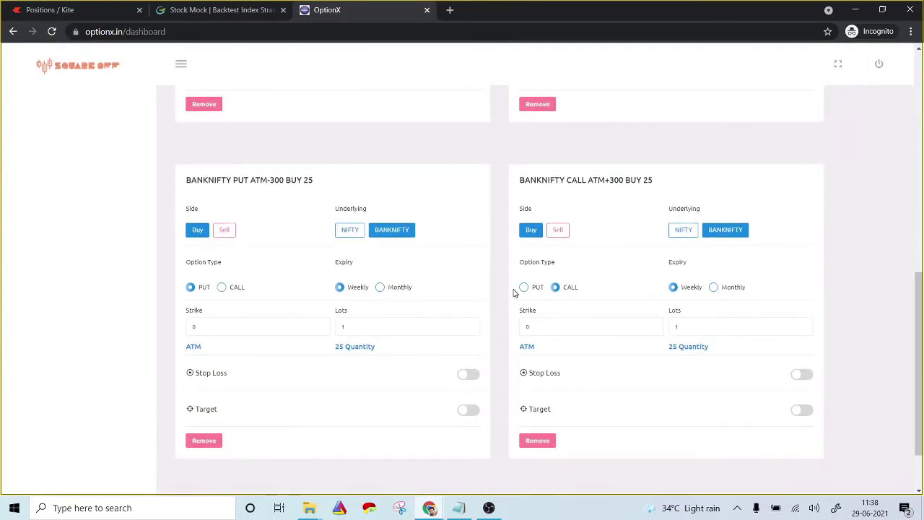
{"action": "scroll", "coordinate": [548, 307], "scroll_direction": "up", "scroll_amount": 7}
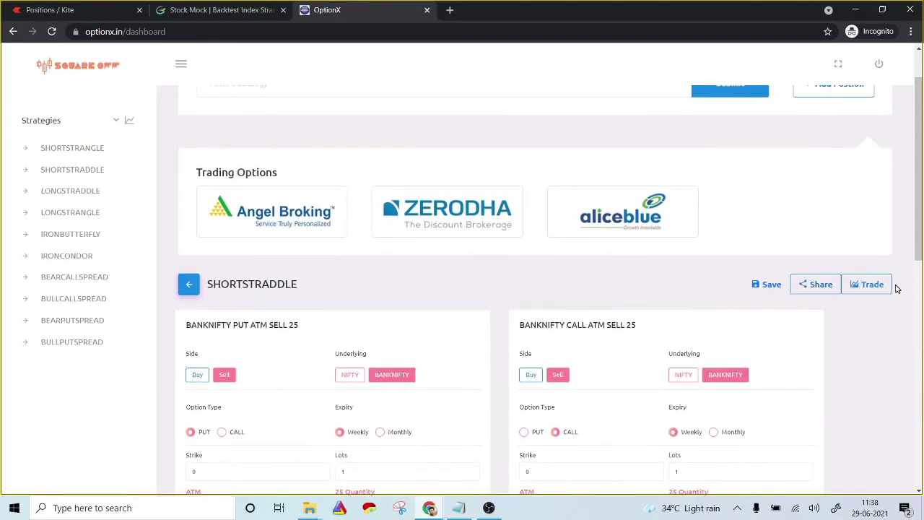
{"action": "scroll", "coordinate": [870, 286], "scroll_direction": "down", "scroll_amount": 1}
{"action": "scroll", "coordinate": [874, 203], "scroll_direction": "down", "scroll_amount": 1}
{"action": "scroll", "coordinate": [505, 259], "scroll_direction": "up", "scroll_amount": 3}
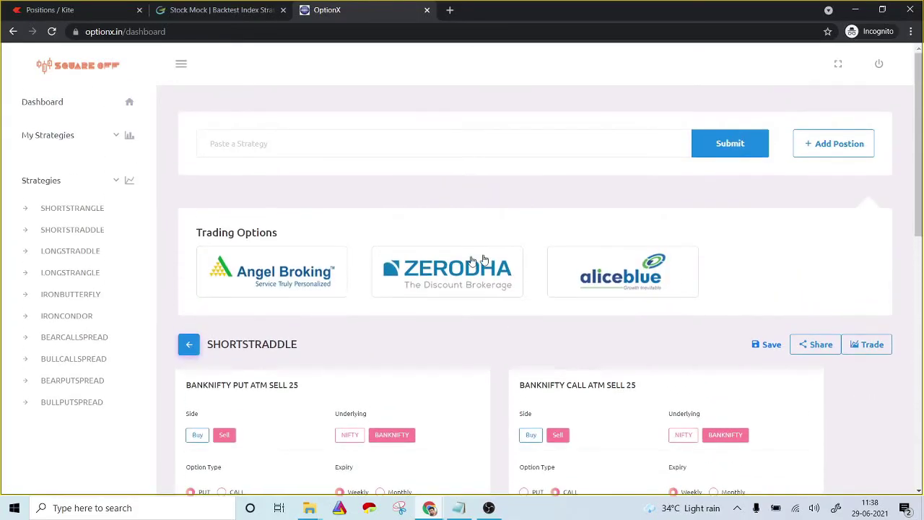
{"action": "left_click", "coordinate": [442, 294]}
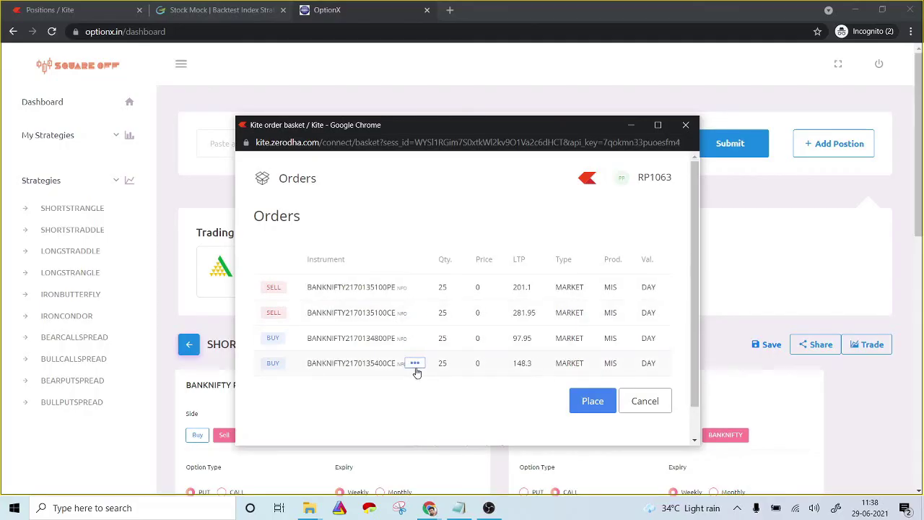
Step: Place the four hedged BANKNIFTY basket orders in Kite and open Positions
{"action": "left_click", "coordinate": [596, 402]}
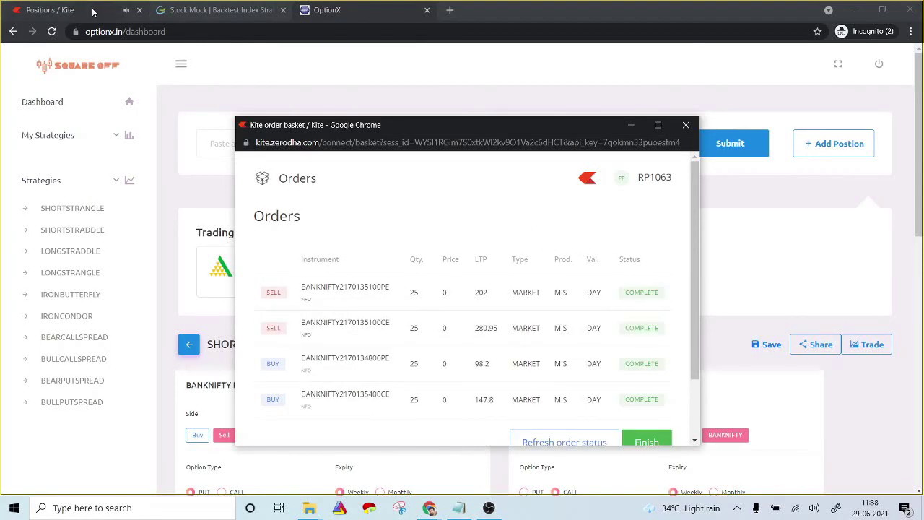
{"action": "left_click", "coordinate": [91, 10]}
Step: Check Kite's used margin for the four BANKNIFTY positions, then switch to Stock Mock
{"action": "scroll", "coordinate": [677, 203], "scroll_direction": "up", "scroll_amount": 1}
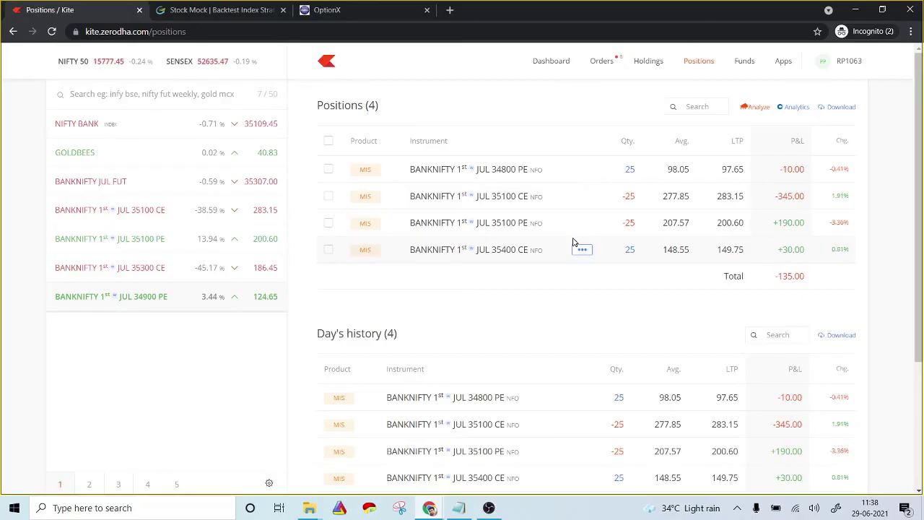
{"action": "left_click", "coordinate": [751, 66]}
{"action": "left_click_drag", "start_coordinate": [479, 233], "coordinate": [547, 233]}
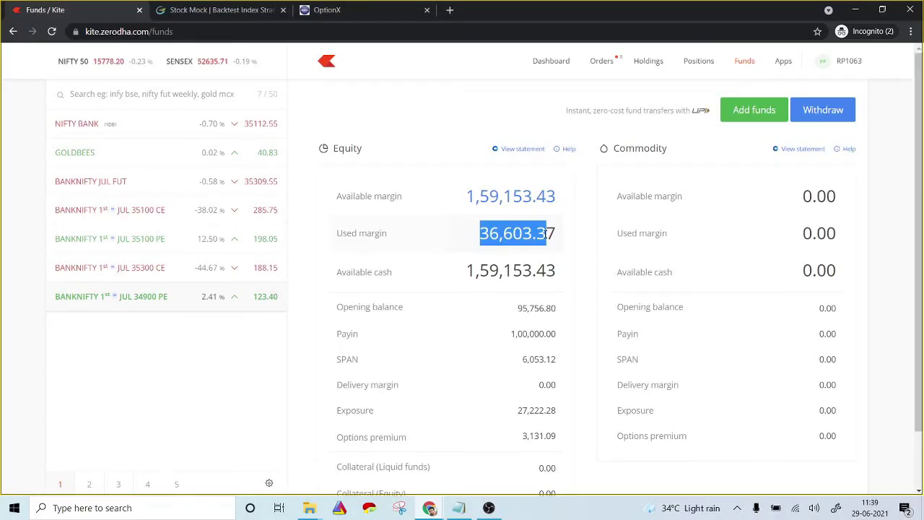
{"action": "left_click", "coordinate": [711, 64]}
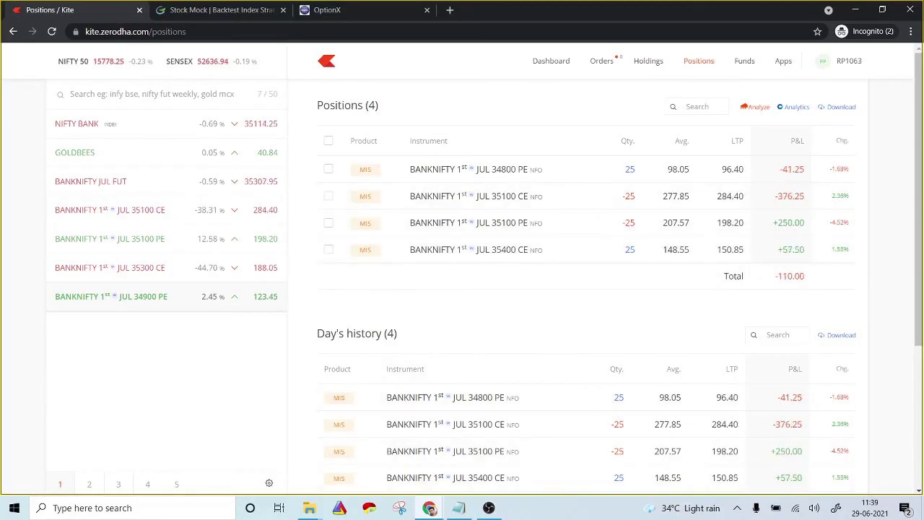
{"action": "key", "text": "ctrl+Tab"}
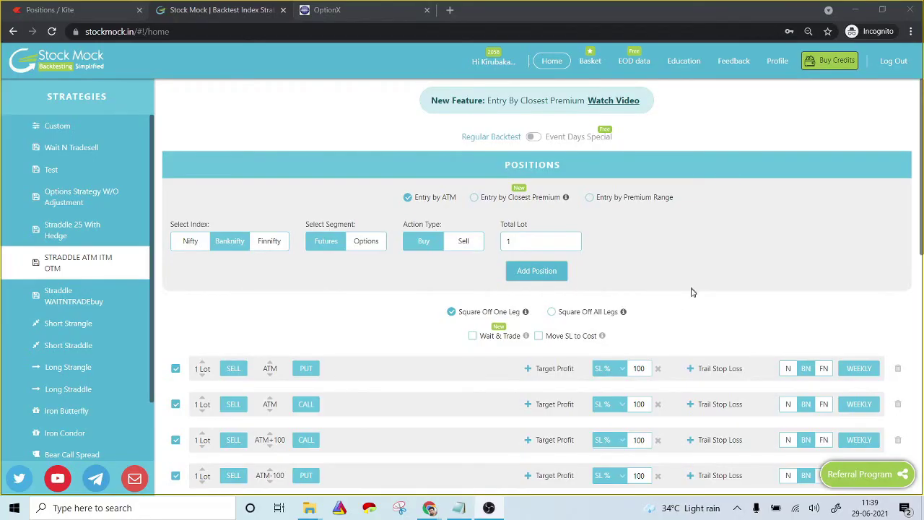
Step: Review the six STRADDLE ATM ITM OTM legs, copy the strategy's share link, and return to OptionX
{"action": "scroll", "coordinate": [698, 304], "scroll_direction": "down", "scroll_amount": 3}
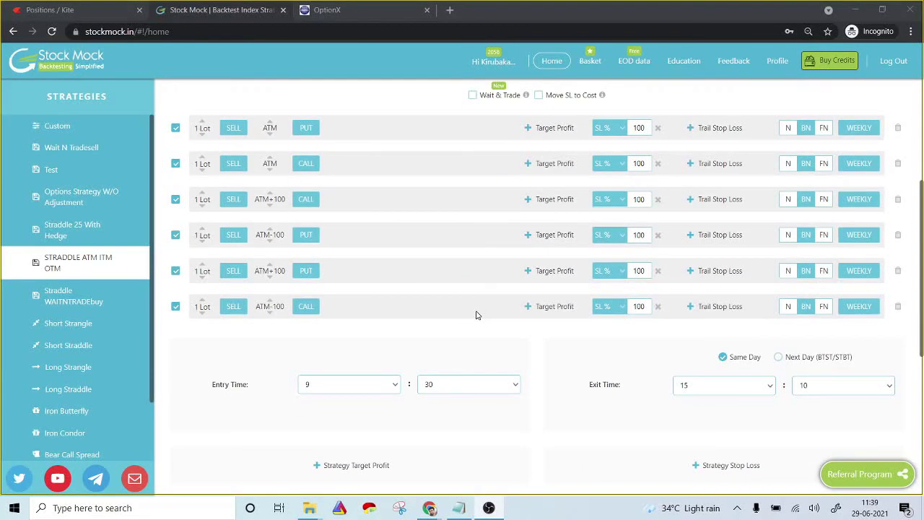
{"action": "scroll", "coordinate": [476, 315], "scroll_direction": "up", "scroll_amount": 2}
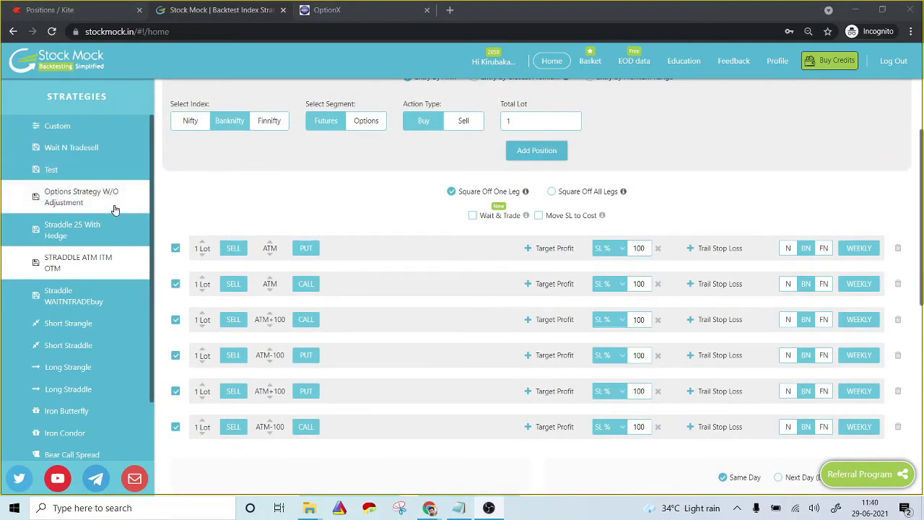
{"action": "scroll", "coordinate": [450, 250], "scroll_direction": "up", "scroll_amount": 2}
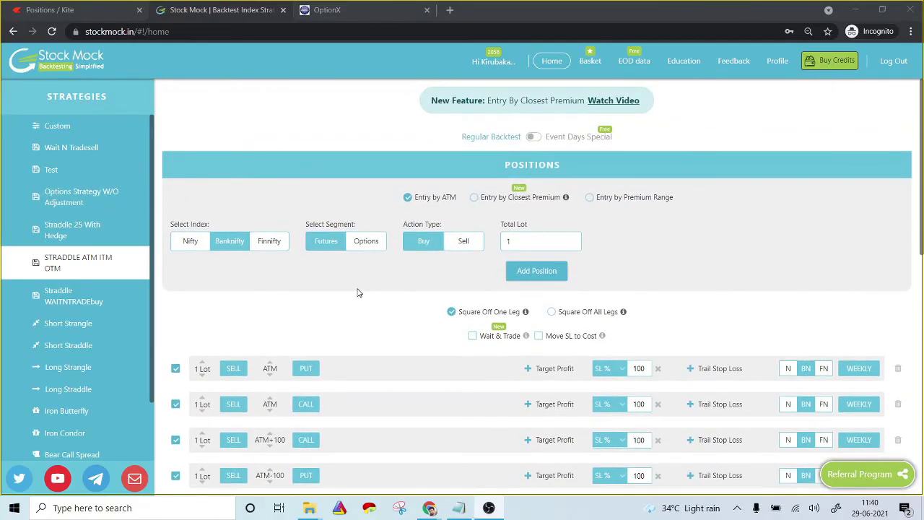
{"action": "scroll", "coordinate": [359, 292], "scroll_direction": "down", "scroll_amount": 1}
{"action": "scroll", "coordinate": [357, 291], "scroll_direction": "down", "scroll_amount": 1}
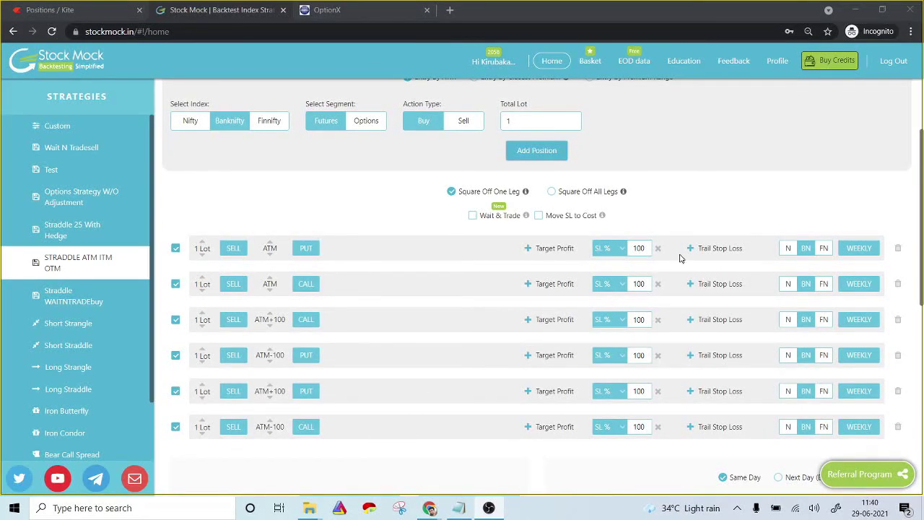
{"action": "scroll", "coordinate": [658, 348], "scroll_direction": "down", "scroll_amount": 3}
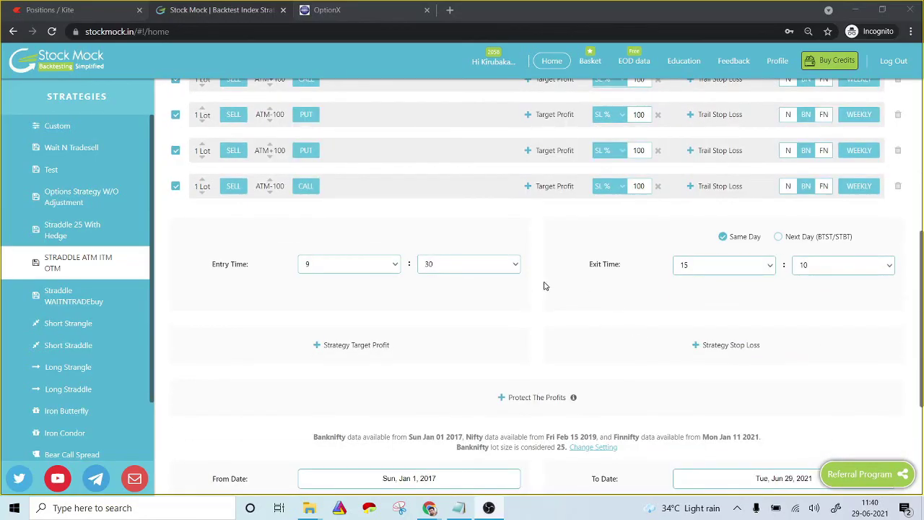
{"action": "scroll", "coordinate": [546, 286], "scroll_direction": "up", "scroll_amount": 2}
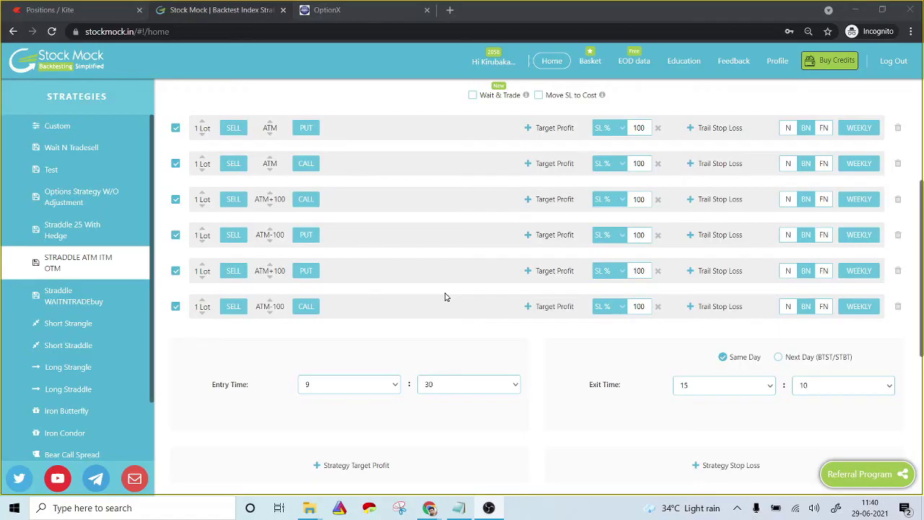
{"action": "scroll", "coordinate": [505, 310], "scroll_direction": "down", "scroll_amount": 3}
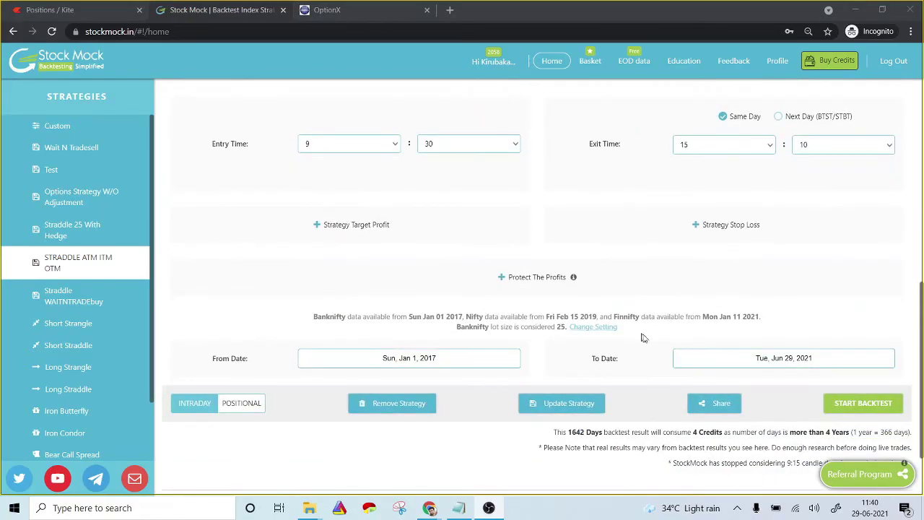
{"action": "left_click", "coordinate": [714, 405]}
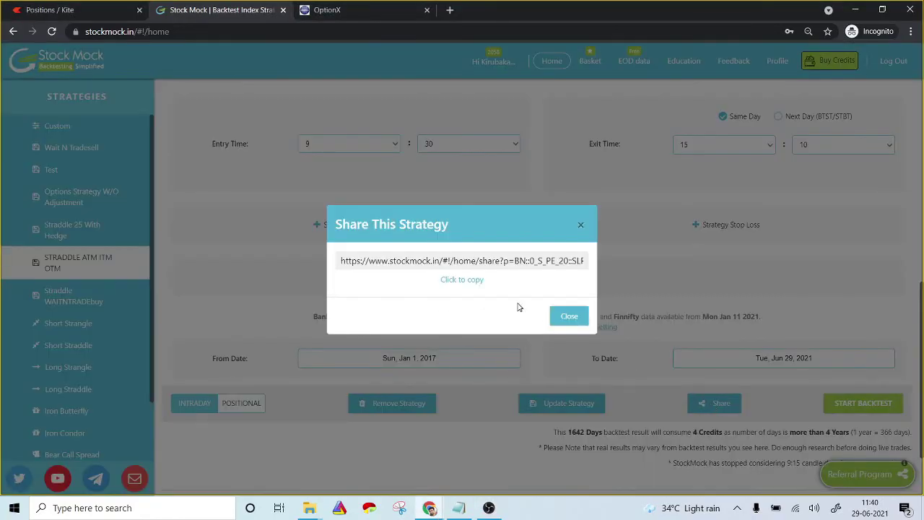
{"action": "left_click", "coordinate": [443, 283]}
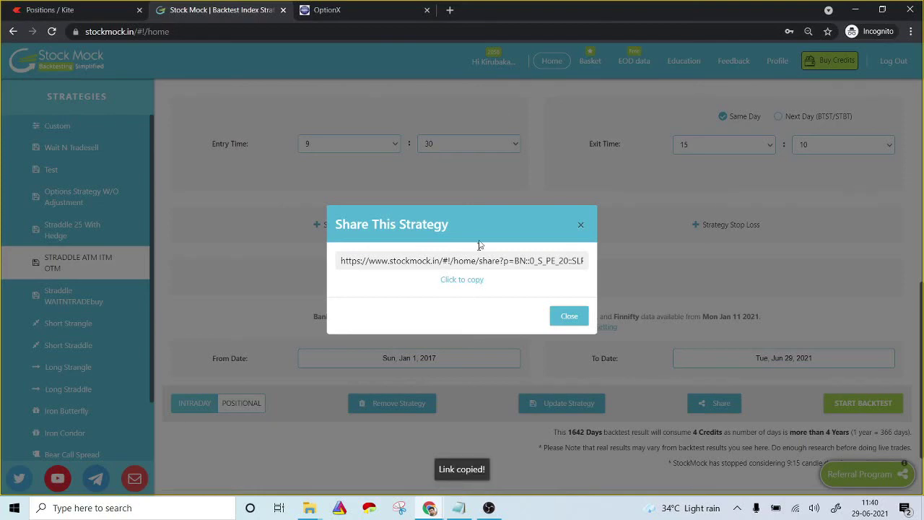
{"action": "left_click", "coordinate": [334, 10]}
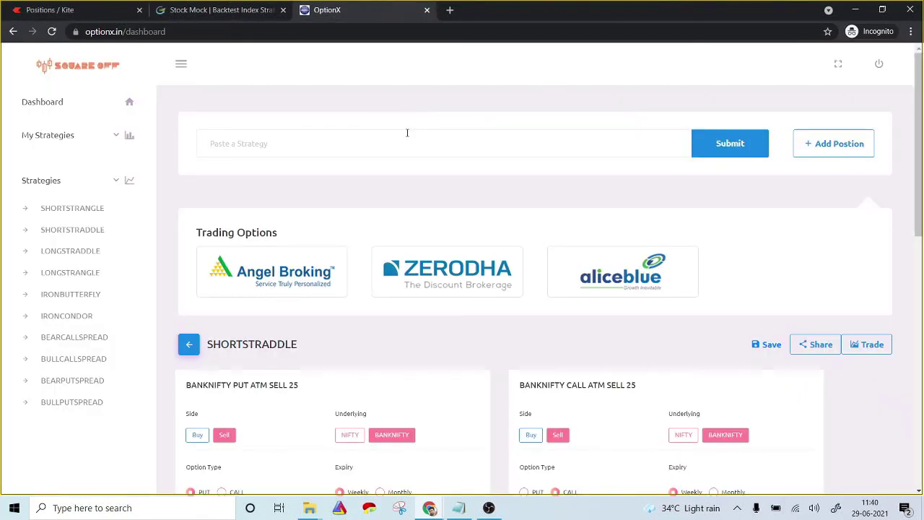
Step: Paste the Stock Mock link into 'Paste a Strategy' and submit to load PASTEDSTRAT
{"action": "left_click", "coordinate": [45, 103]}
{"action": "left_click", "coordinate": [266, 146]}
{"action": "key", "text": "ctrl+v"}
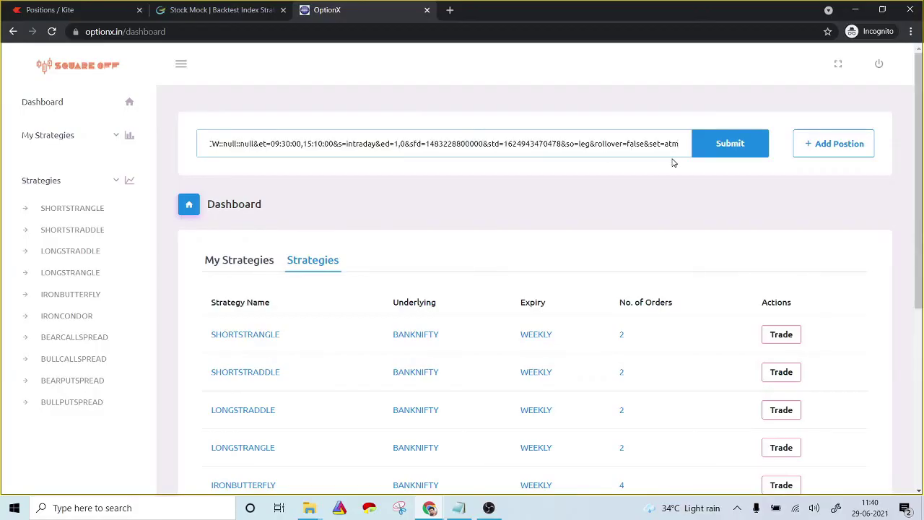
{"action": "left_click", "coordinate": [737, 152]}
Step: Compare the PASTEDSTRAT legs with Stock Mock, then send them to Zerodha as a basket
{"action": "scroll", "coordinate": [704, 243], "scroll_direction": "down", "scroll_amount": 3}
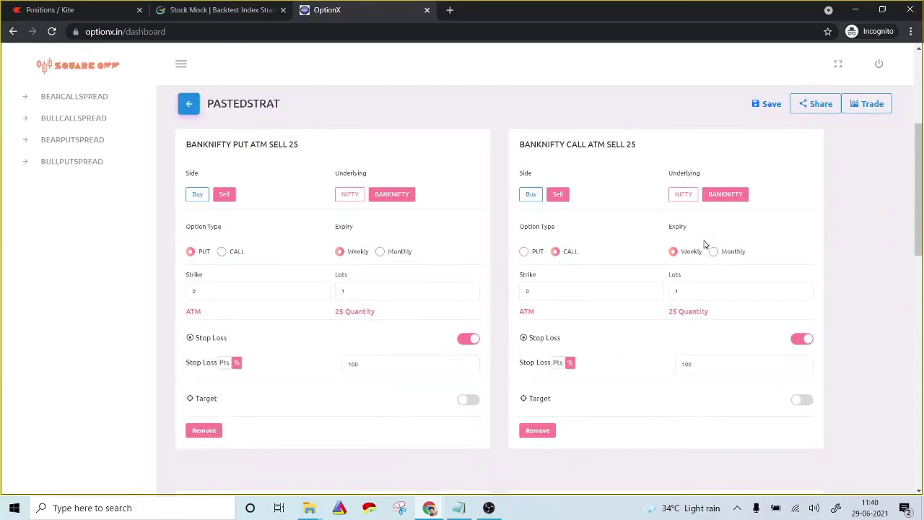
{"action": "scroll", "coordinate": [690, 245], "scroll_direction": "down", "scroll_amount": 5}
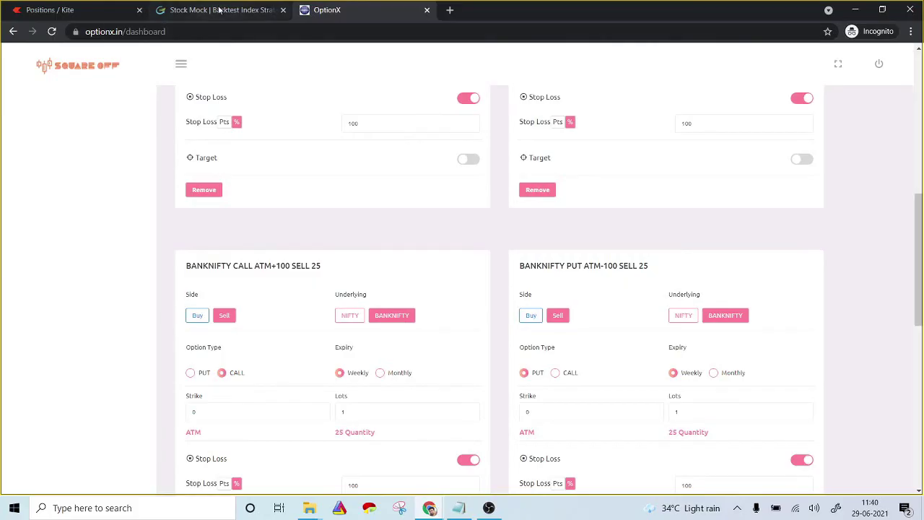
{"action": "left_click", "coordinate": [217, 9]}
{"action": "left_click", "coordinate": [375, 15]}
{"action": "scroll", "coordinate": [470, 244], "scroll_direction": "down", "scroll_amount": 6}
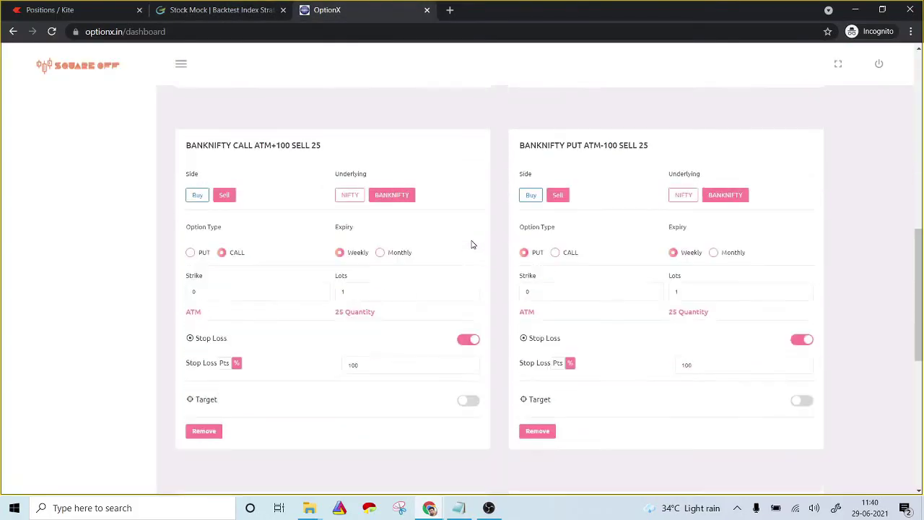
{"action": "scroll", "coordinate": [529, 264], "scroll_direction": "down", "scroll_amount": 1}
{"action": "scroll", "coordinate": [519, 268], "scroll_direction": "up", "scroll_amount": 10}
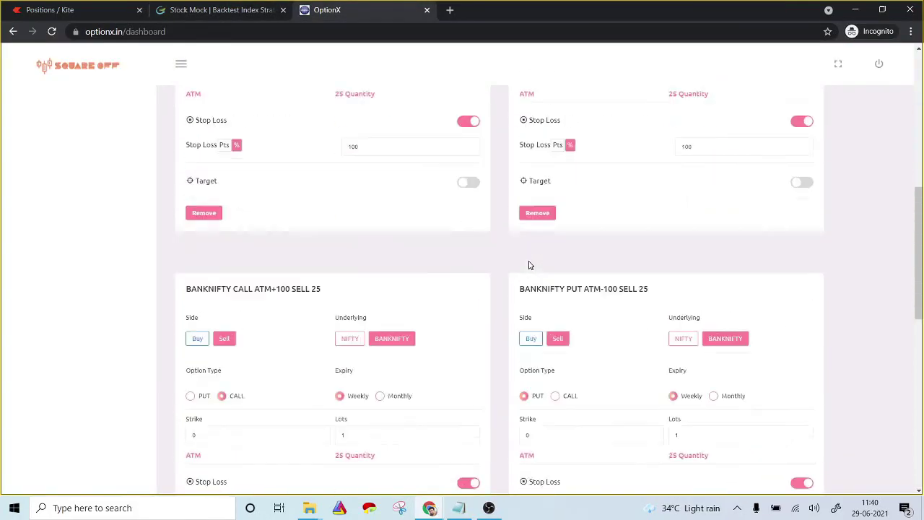
{"action": "left_click", "coordinate": [509, 273]}
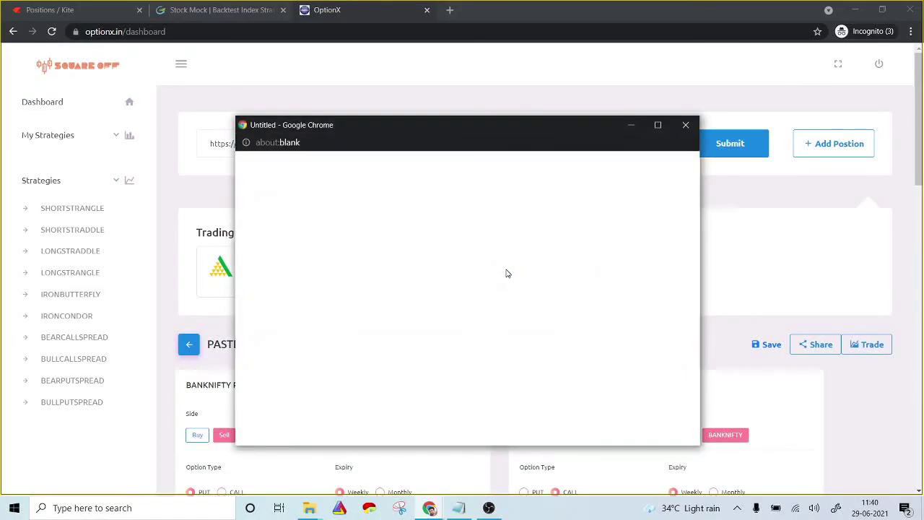
Step: Enlarge the Kite basket, check its twelve BANKNIFTY orders of 25, and close it
{"action": "left_click", "coordinate": [659, 125]}
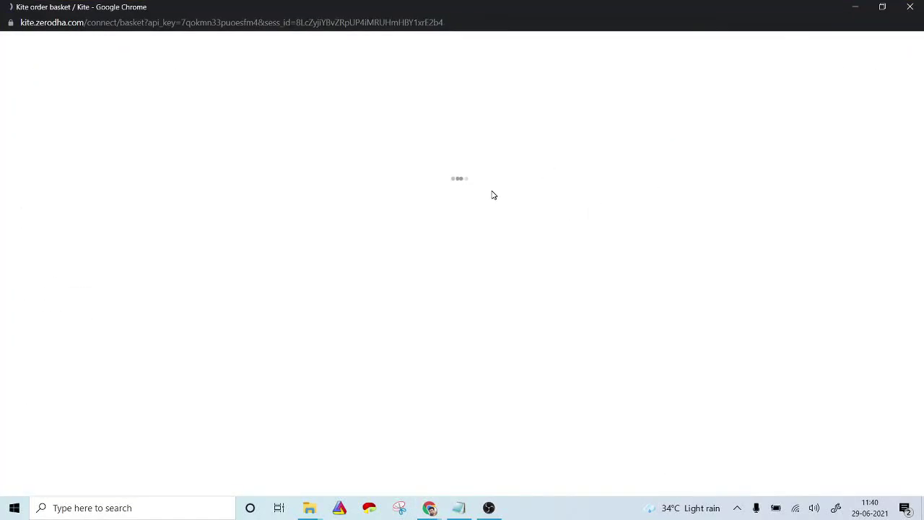
{"action": "scroll", "coordinate": [491, 195], "scroll_direction": "down", "scroll_amount": 1}
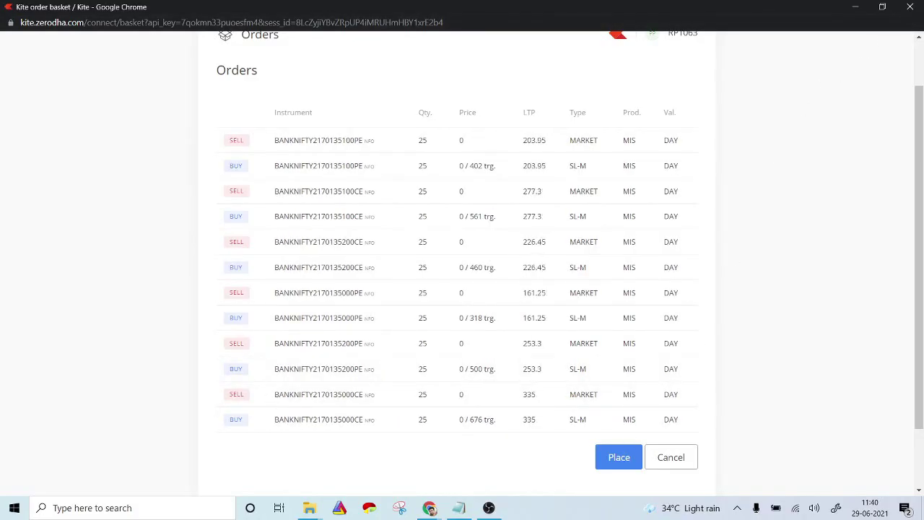
{"action": "left_click", "coordinate": [910, 7]}
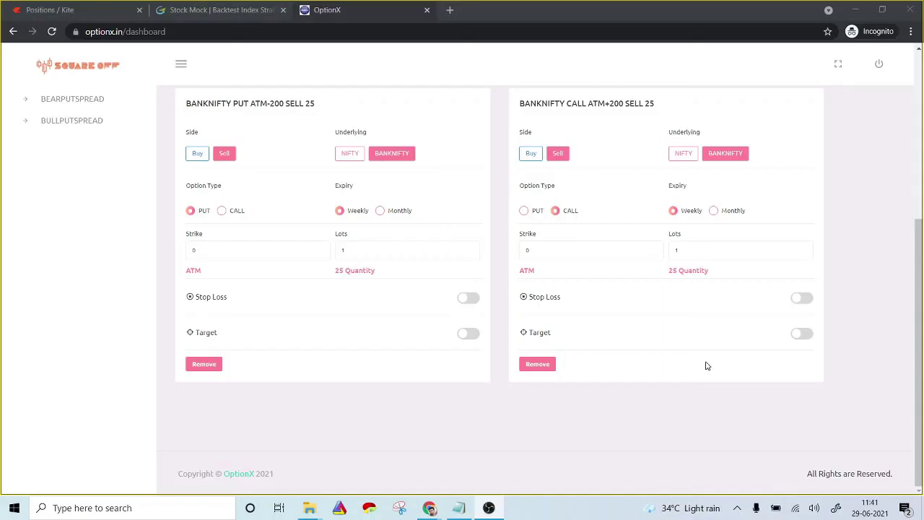
{"action": "scroll", "coordinate": [707, 367], "scroll_direction": "up", "scroll_amount": 4}
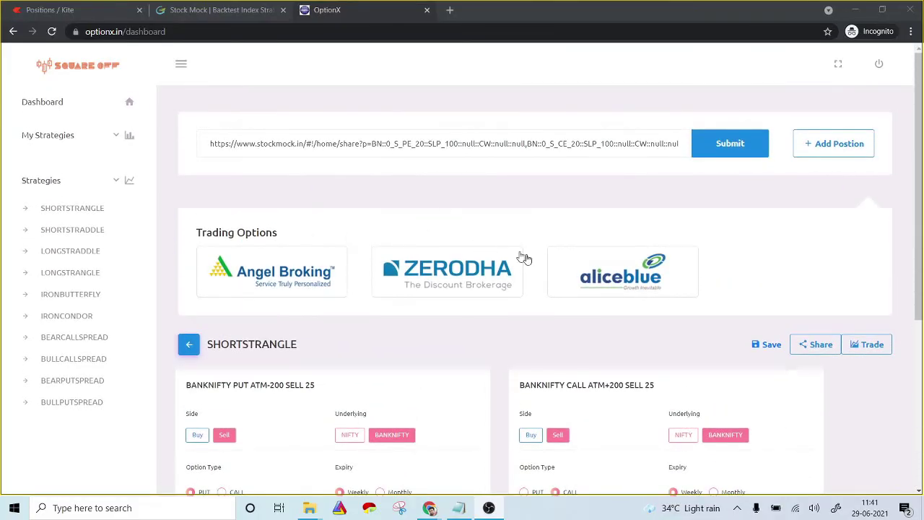
{"action": "scroll", "coordinate": [596, 317], "scroll_direction": "down", "scroll_amount": 3}
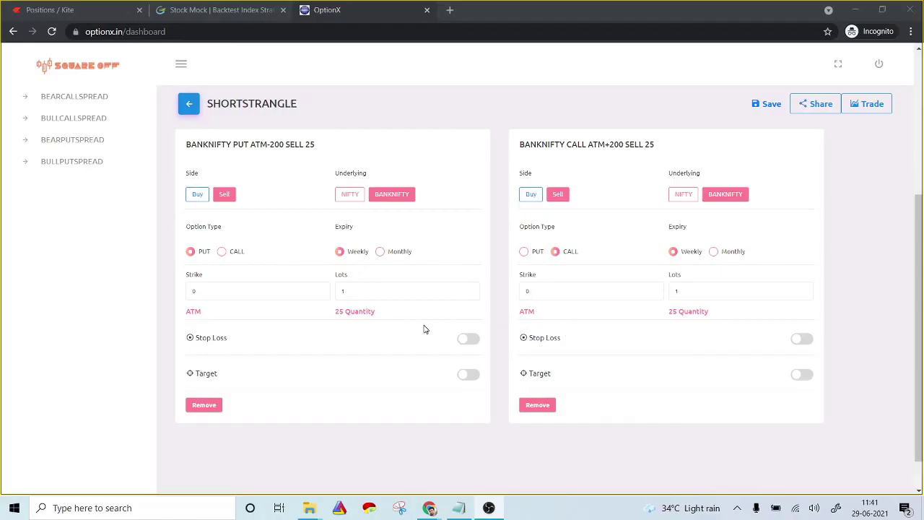
{"action": "scroll", "coordinate": [424, 329], "scroll_direction": "up", "scroll_amount": 4}
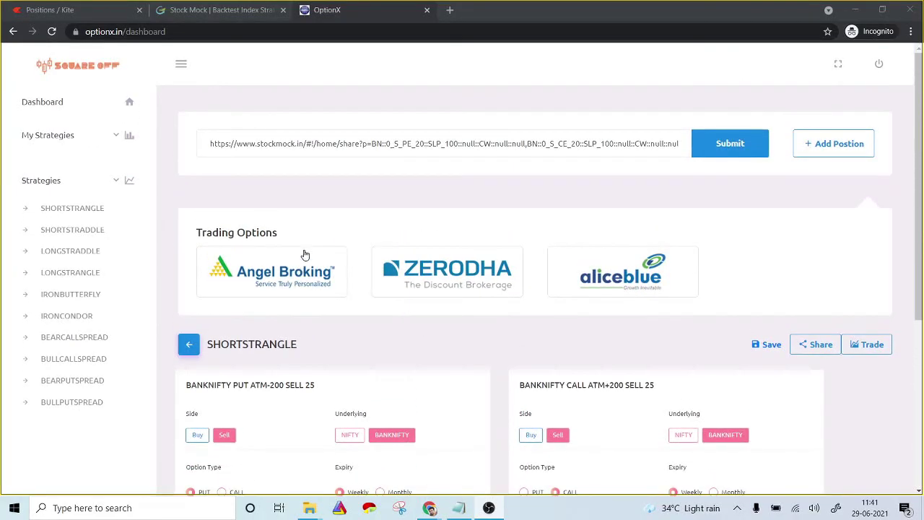
Step: Load SHORTSTRADDLE with its BANKNIFTY PUT and CALL ATM sell legs and show the broker options
{"action": "left_click", "coordinate": [76, 233]}
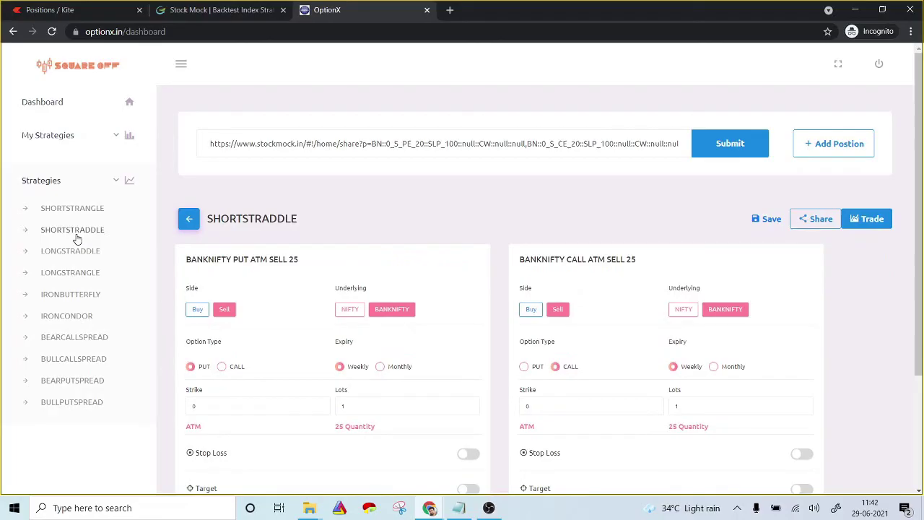
{"action": "scroll", "coordinate": [398, 355], "scroll_direction": "down", "scroll_amount": 3}
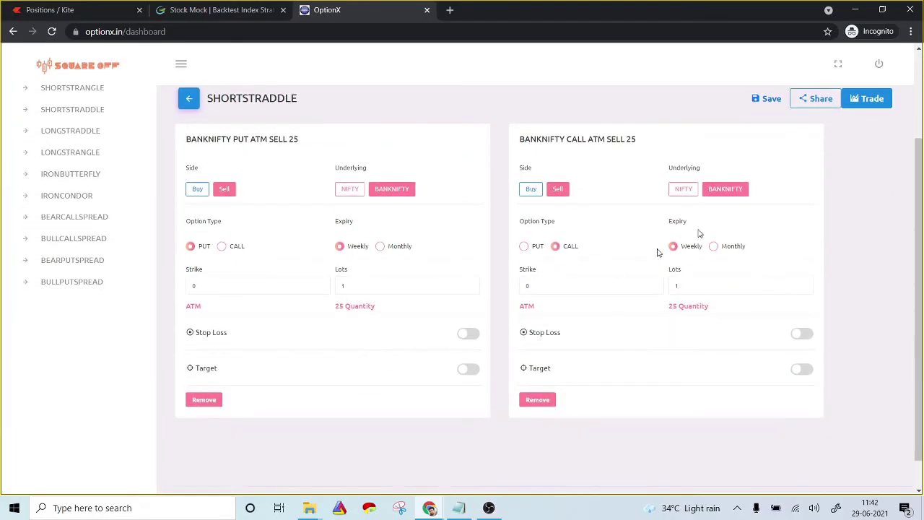
{"action": "left_click", "coordinate": [872, 98]}
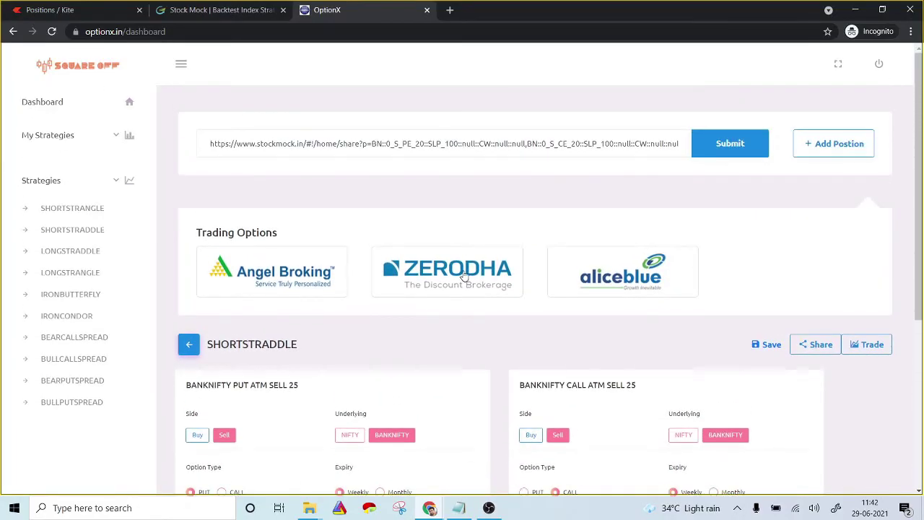